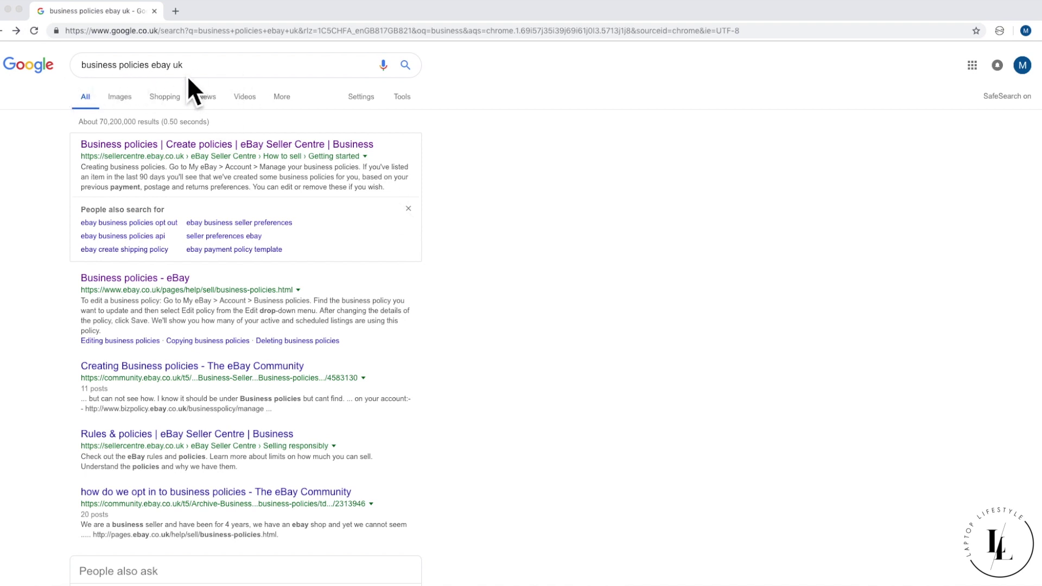
# From the Seller Centre business policies article, open Manage your business policies in a new tab.
pyautogui.click(240, 146)
pyautogui.click(256, 152)
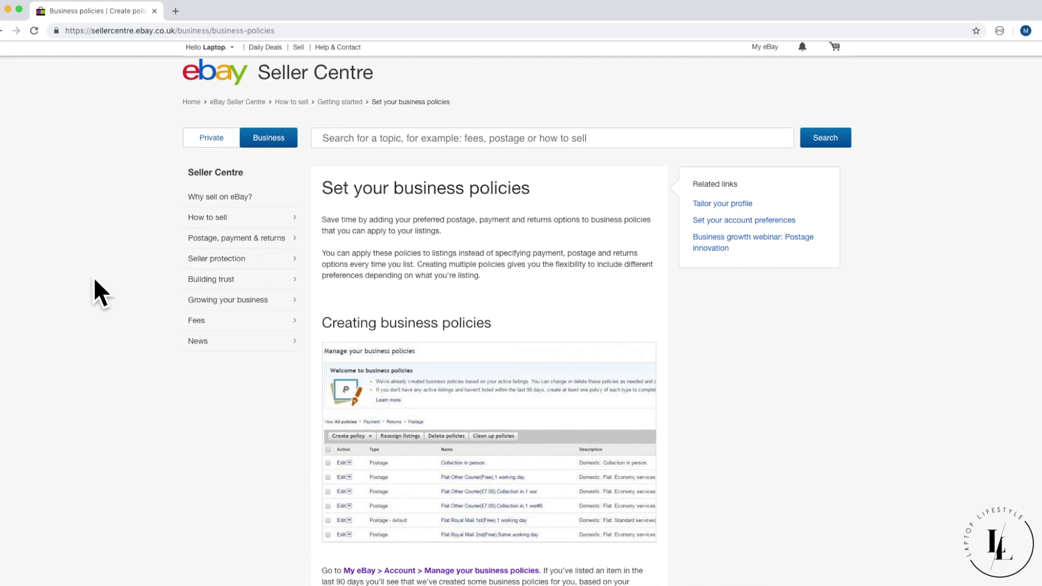
pyautogui.scroll(-8, 95, 279)
pyautogui.scroll(4, 95, 288)
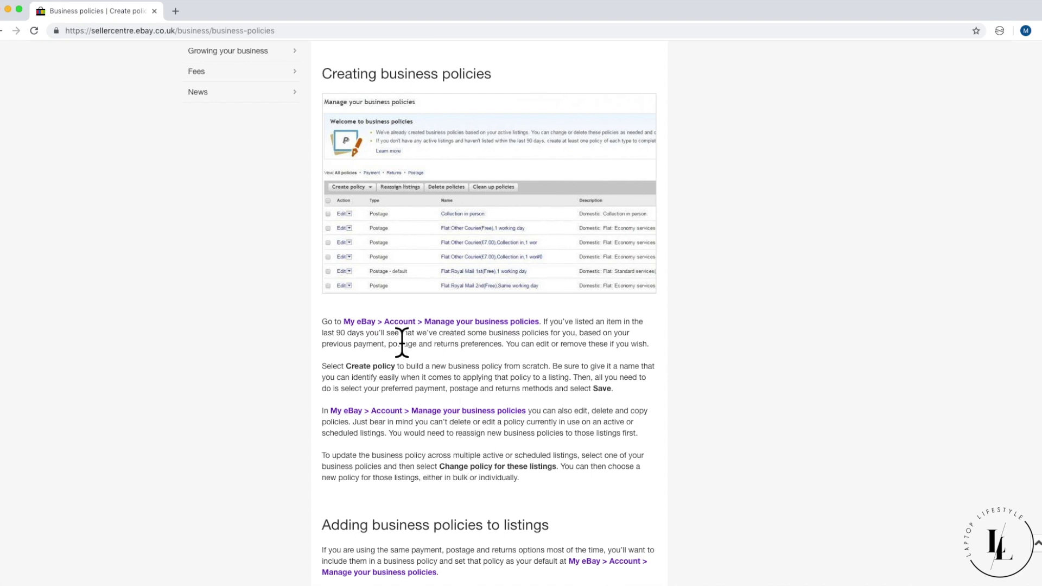
pyautogui.click(432, 415)
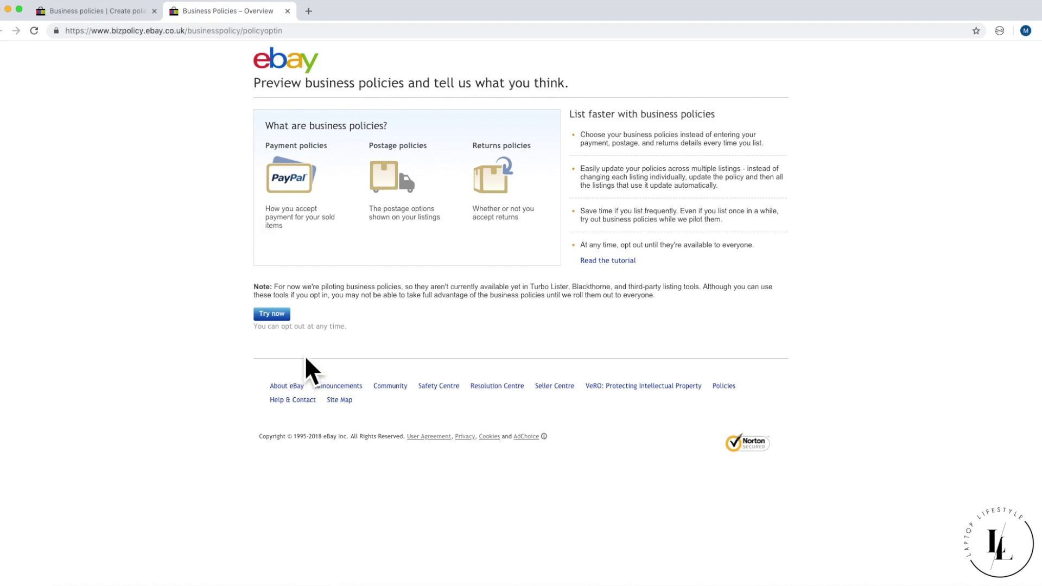
# Opt in to business policies with Try now and dismiss the policy clean-up tip.
pyautogui.click(292, 326)
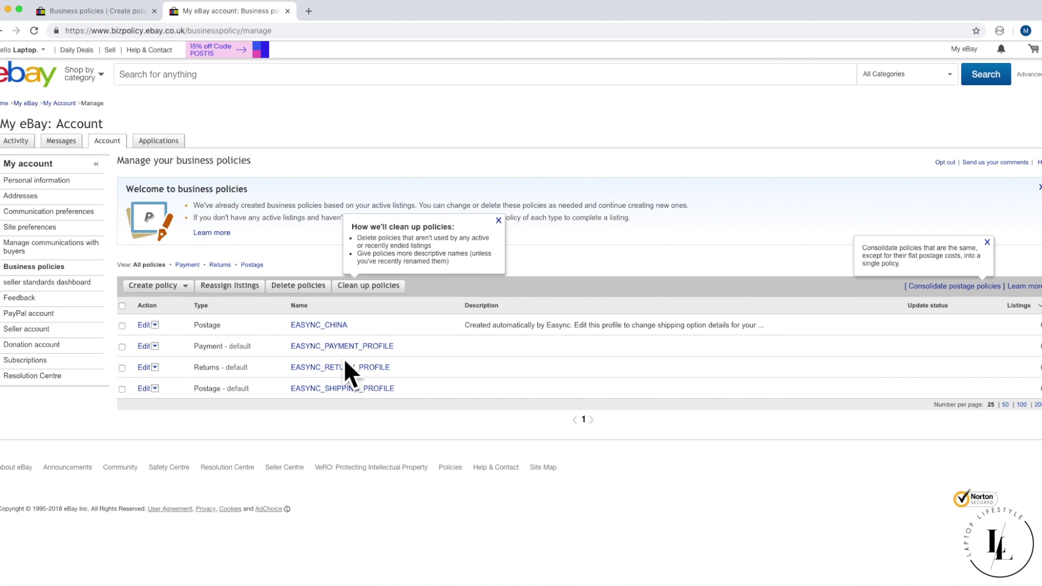
pyautogui.click(515, 235)
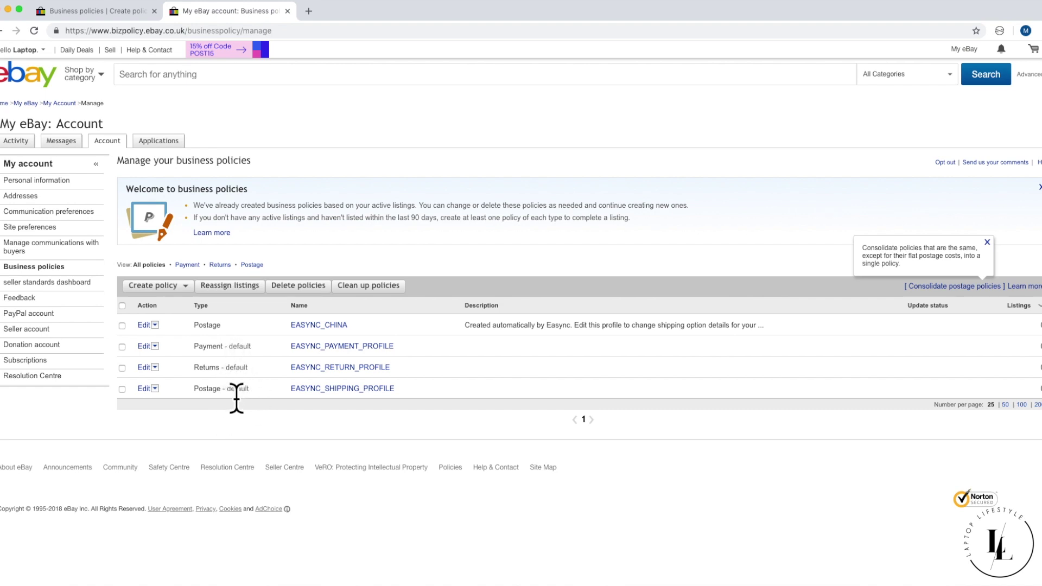
# Edit EASYNC_CHINA so its domestic service is Other 48h courier (1 to 2 working days).
pyautogui.click(162, 335)
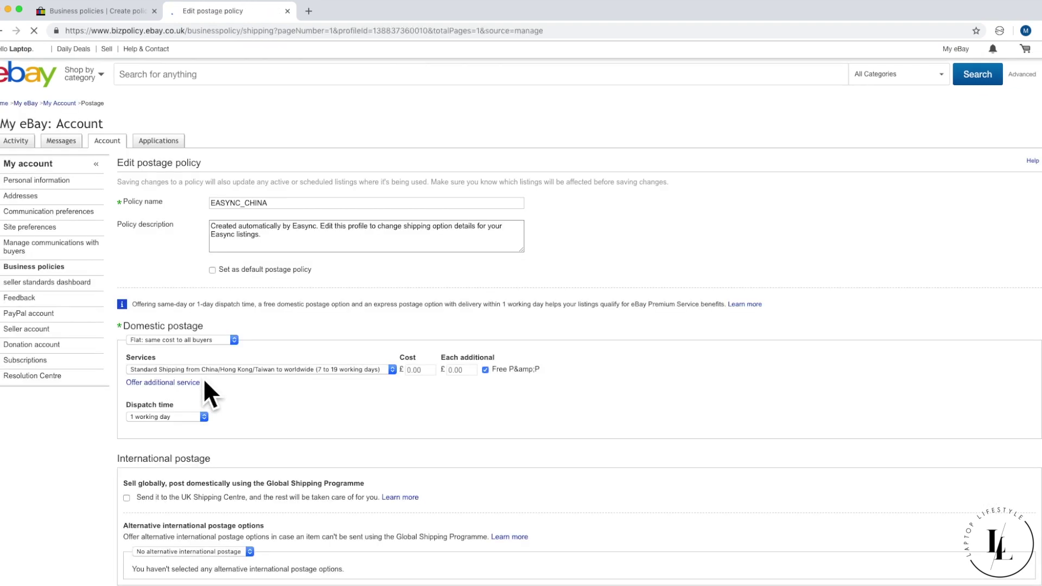
pyautogui.scroll(-3, 480, 294)
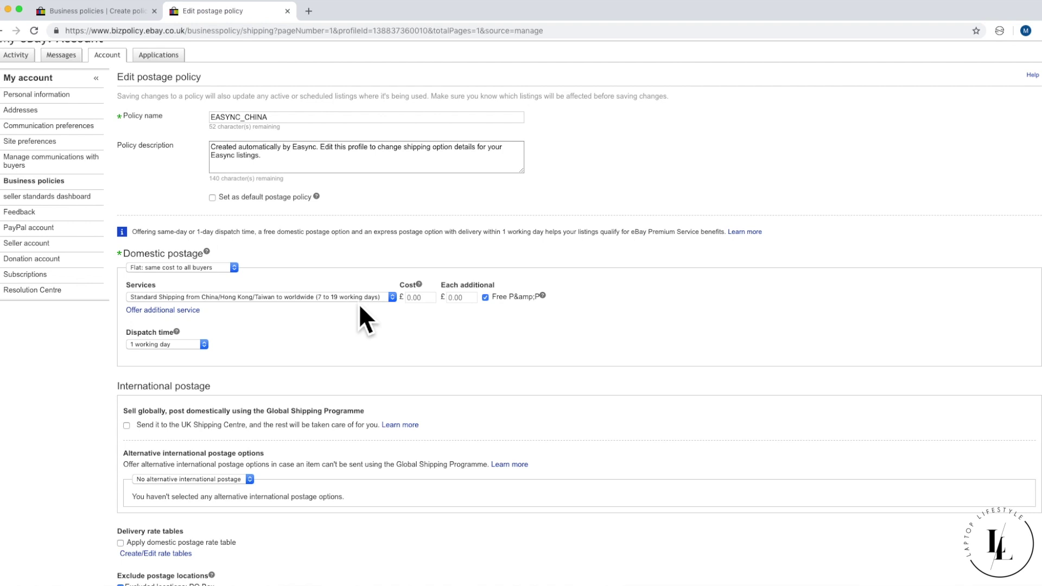
pyautogui.click(360, 304)
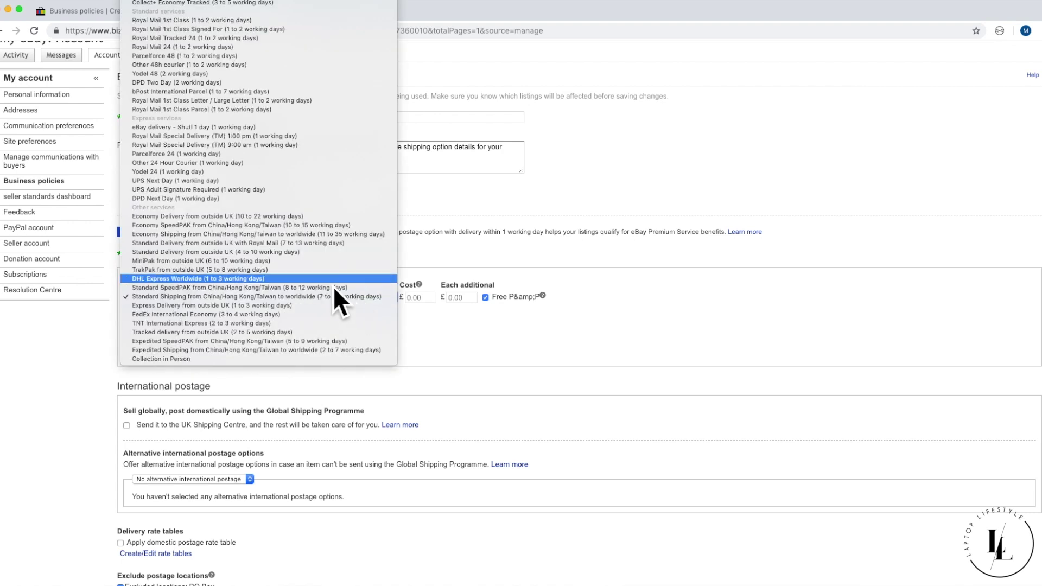
pyautogui.scroll(2, 331, 282)
pyautogui.scroll(4, 331, 282)
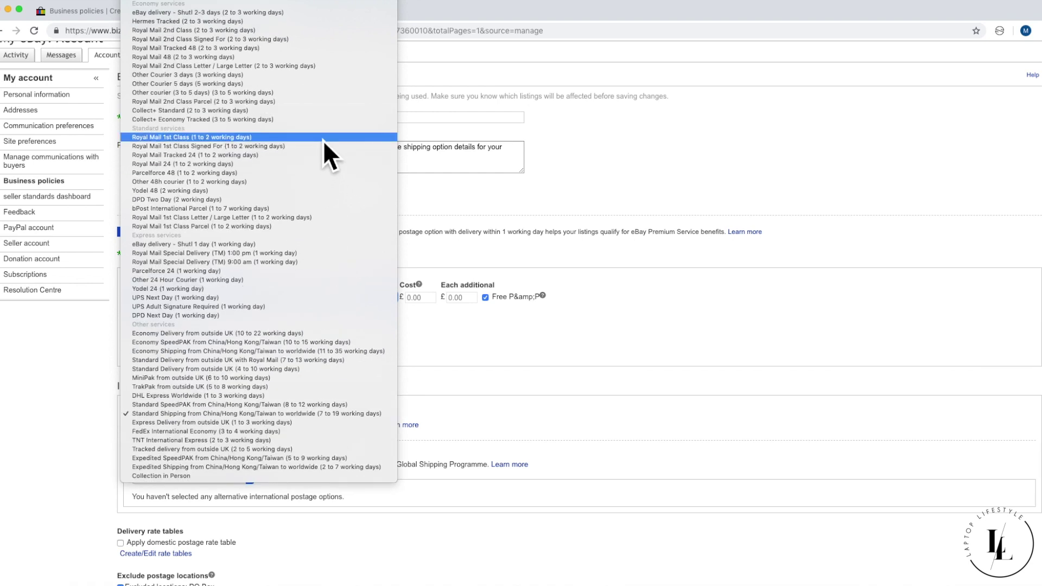
pyautogui.click(311, 181)
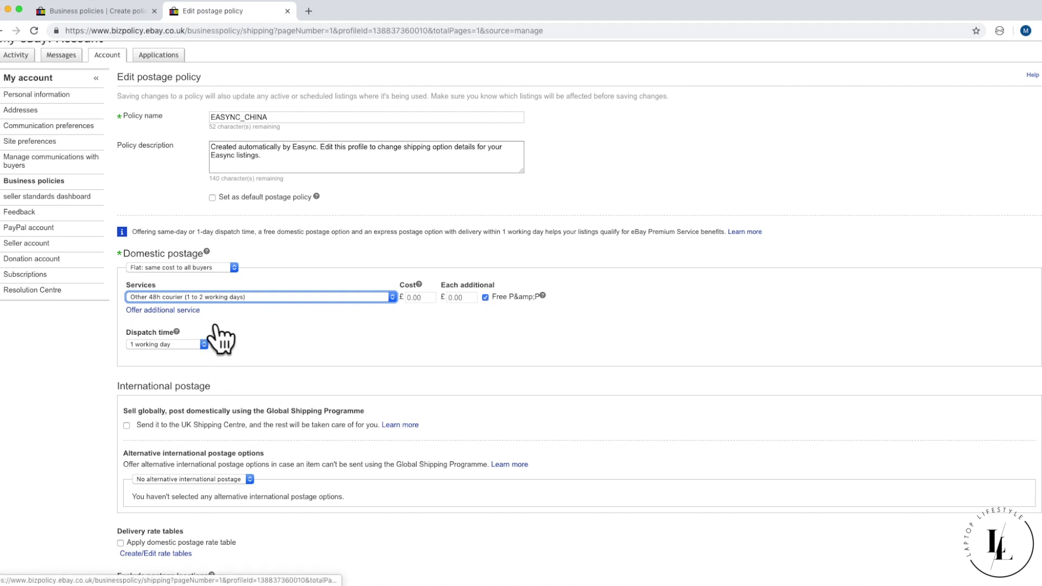
# Add Other 24 Hour Courier (1 working day) as a second domestic service costing £9.99.
pyautogui.click(196, 311)
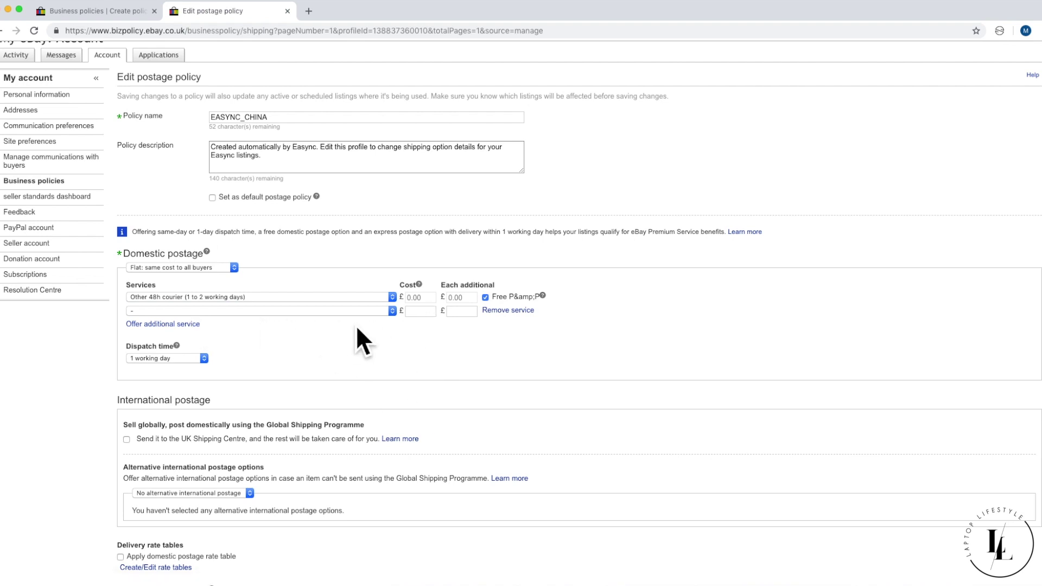
pyautogui.click(348, 313)
pyautogui.scroll(-1, 358, 334)
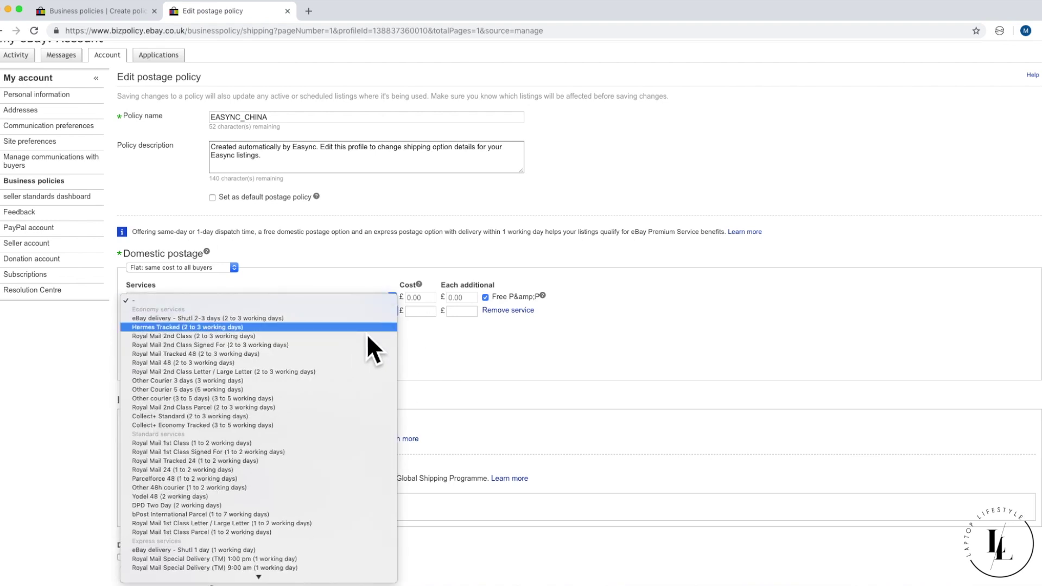
pyautogui.scroll(-8, 366, 333)
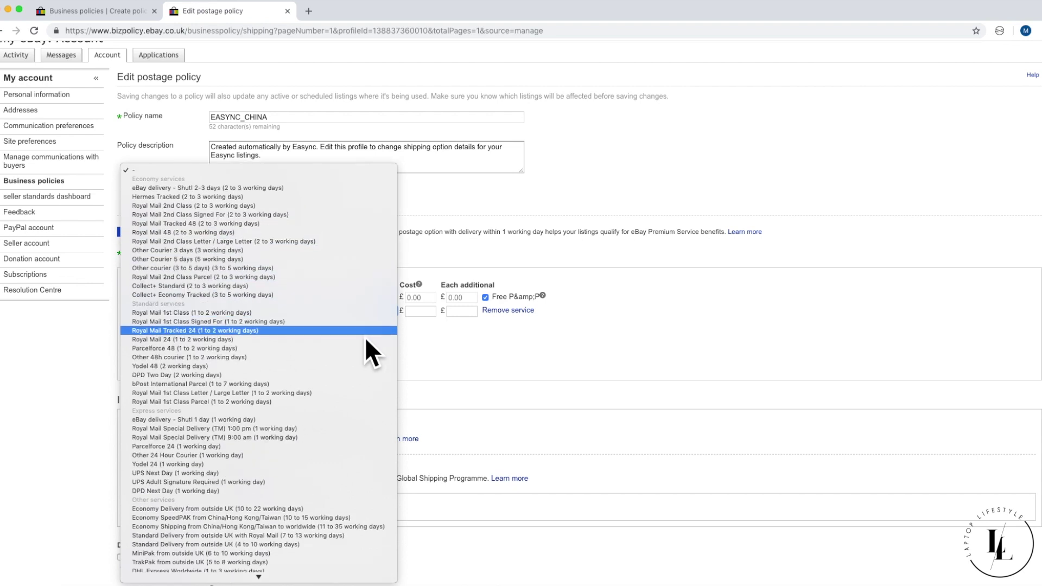
pyautogui.scroll(-1, 296, 412)
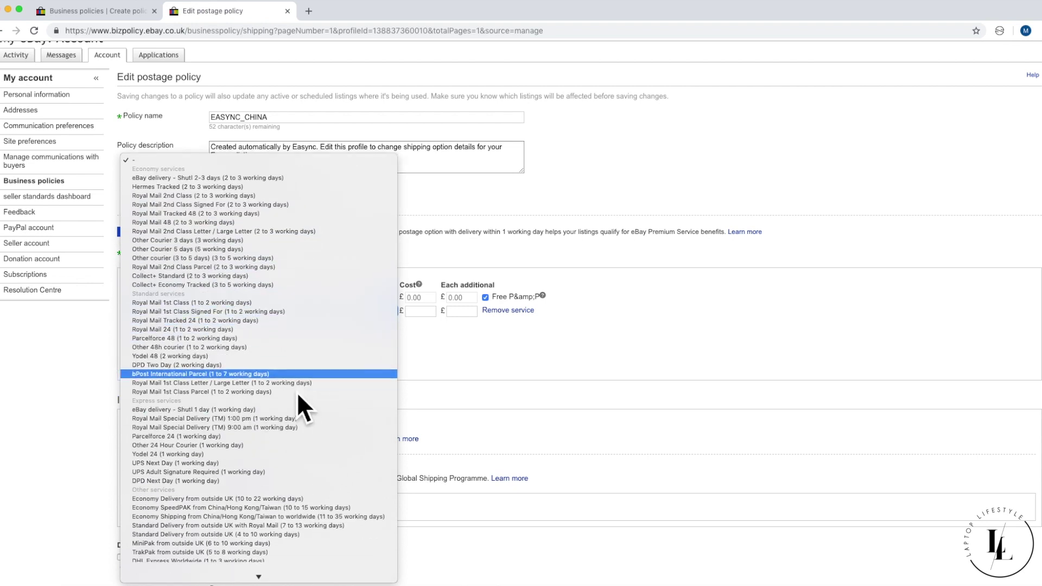
pyautogui.scroll(-1, 298, 392)
pyautogui.click(289, 439)
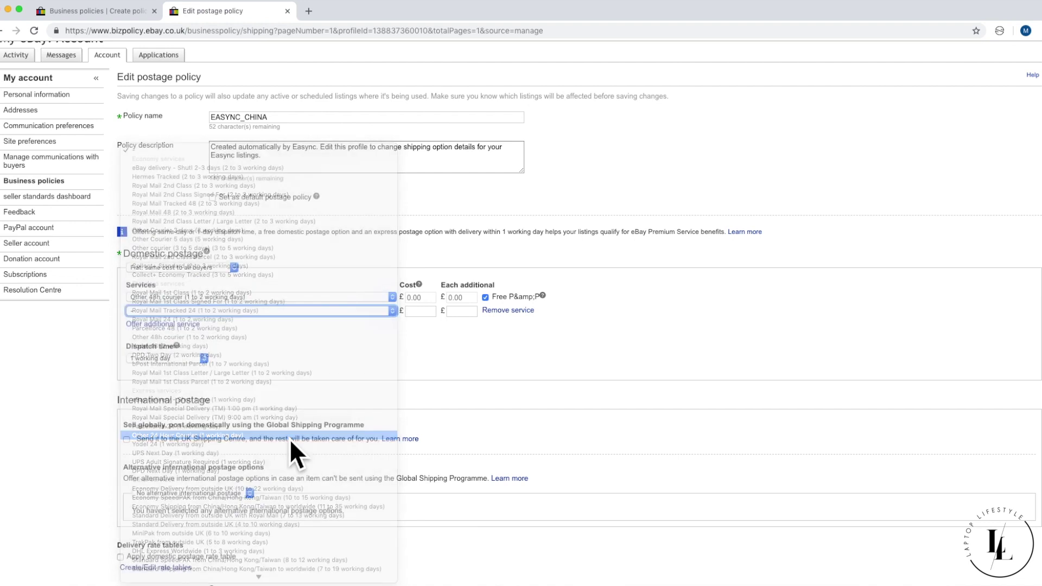
pyautogui.click(427, 314)
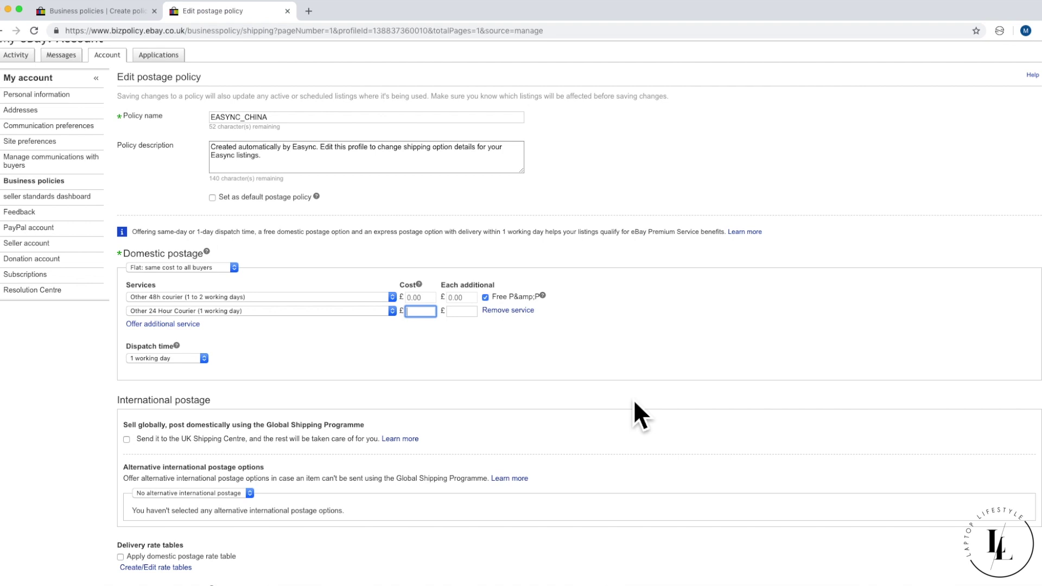
pyautogui.write('9.99')
# Charge £9.99 for each additional item and keep dispatch time at 1 working day.
pyautogui.scroll(-1, 437, 355)
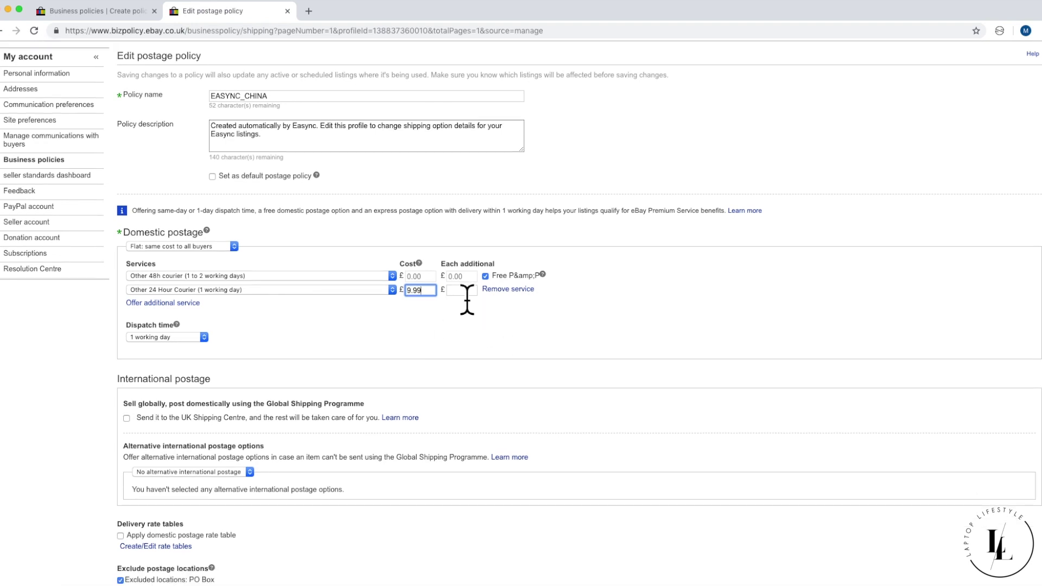
pyautogui.click(465, 291)
pyautogui.write('9.99')
pyautogui.click(200, 338)
pyautogui.click(171, 338)
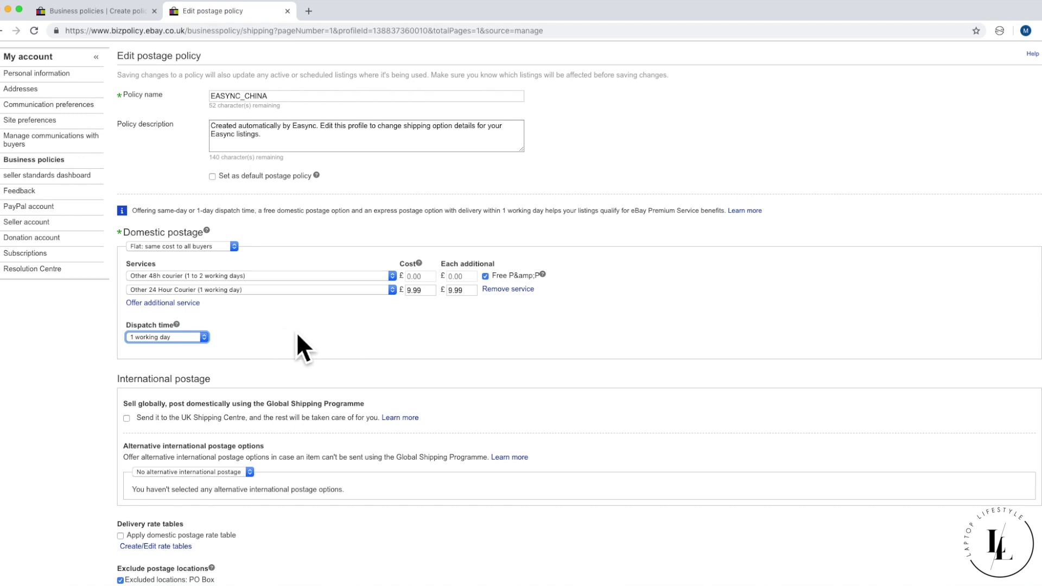
# Post international orders through the Global Shipping Programme.
pyautogui.click(393, 337)
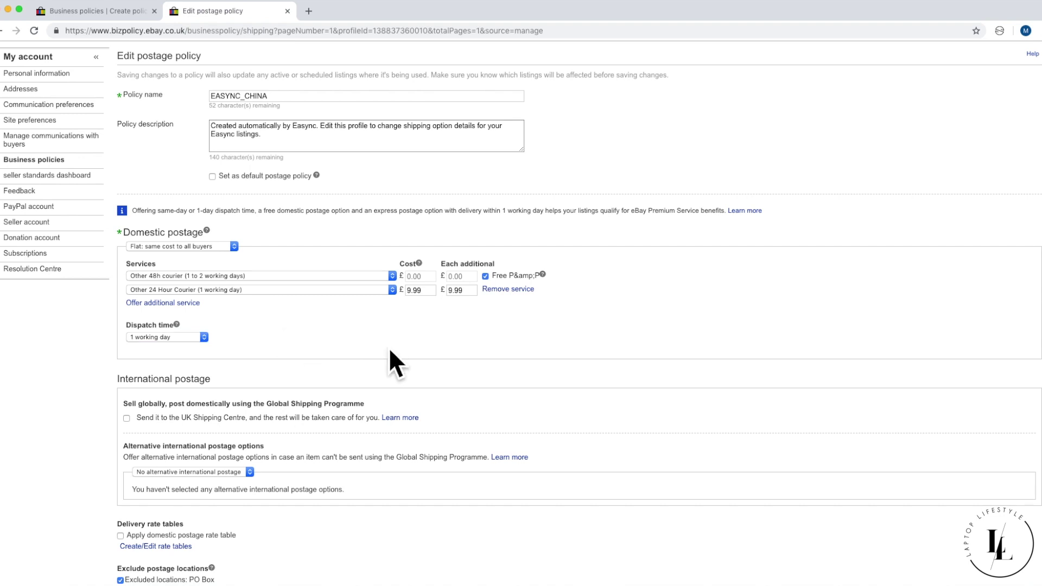
pyautogui.scroll(-5, 296, 391)
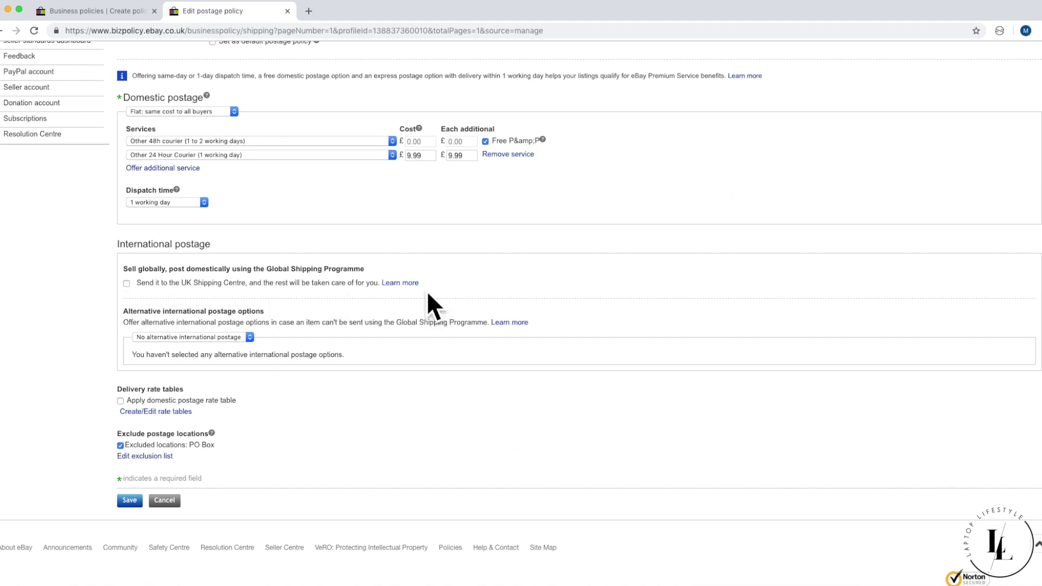
pyautogui.click(128, 284)
# Keep No alternative international postage and bring up the Exclude postage locations dialog.
pyautogui.click(250, 340)
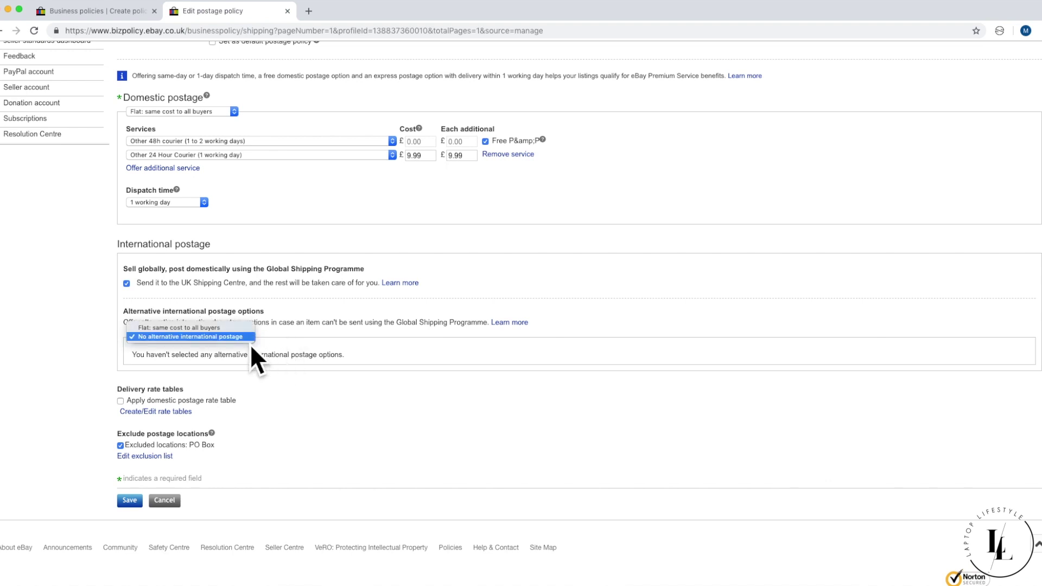
pyautogui.click(206, 339)
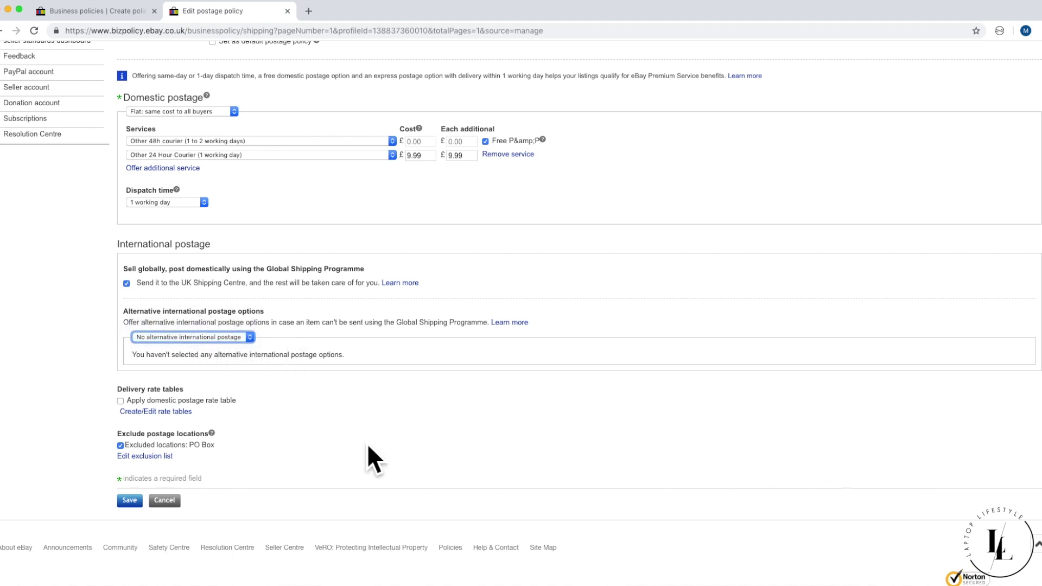
pyautogui.click(368, 446)
pyautogui.scroll(-1, 102, 372)
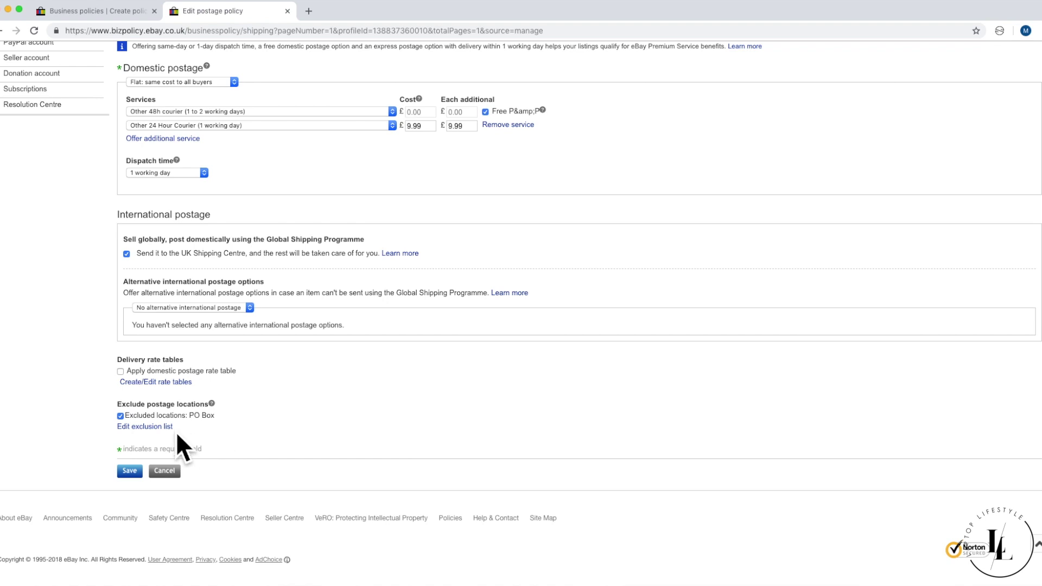
pyautogui.click(156, 427)
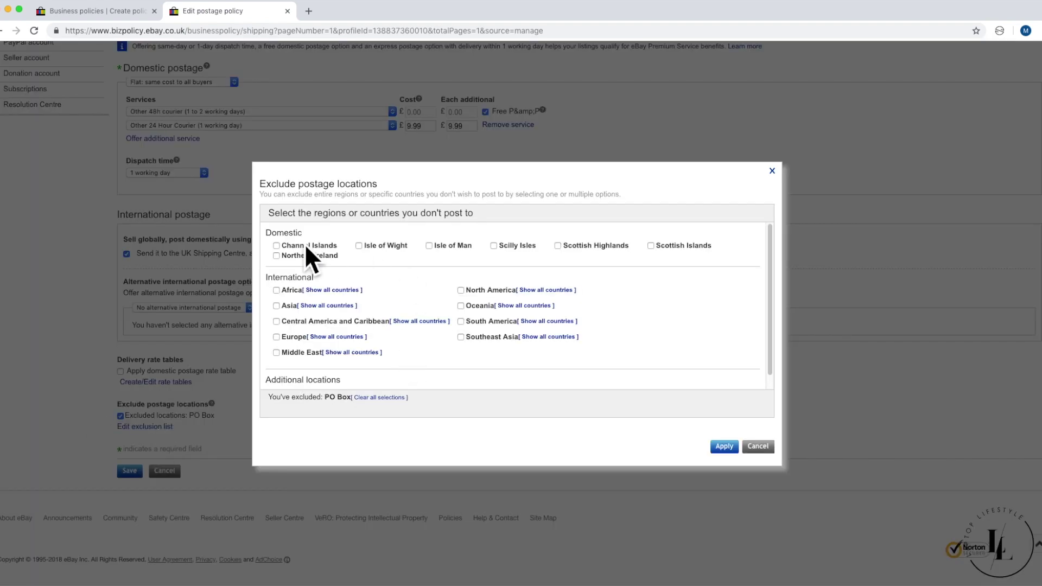
# Exclude Channel Islands, Wight, Man, Scilly, Scottish Highlands and Islands, and Northern Ireland, then save.
pyautogui.click(282, 249)
pyautogui.click(361, 247)
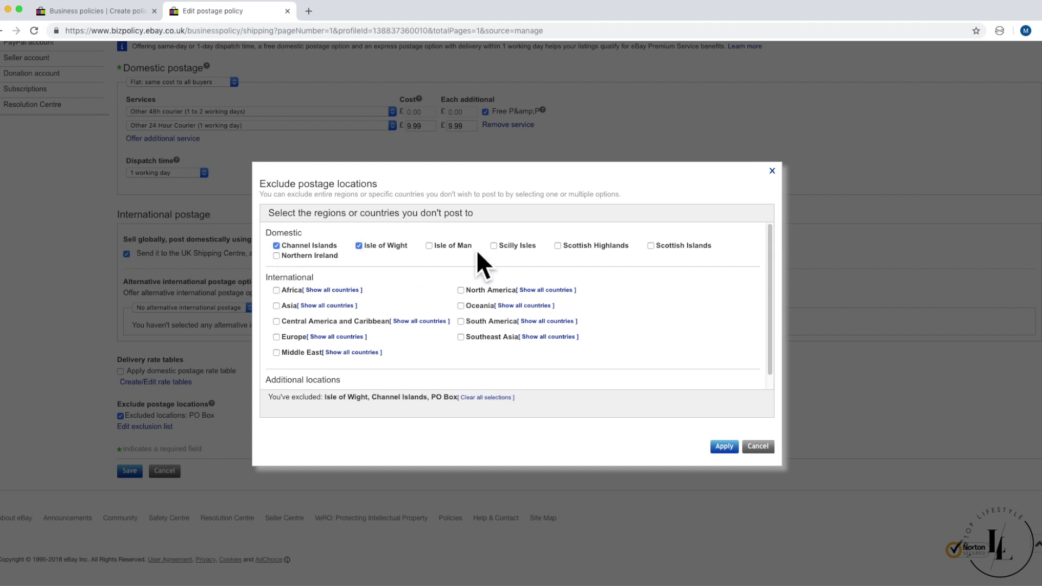
pyautogui.click(431, 248)
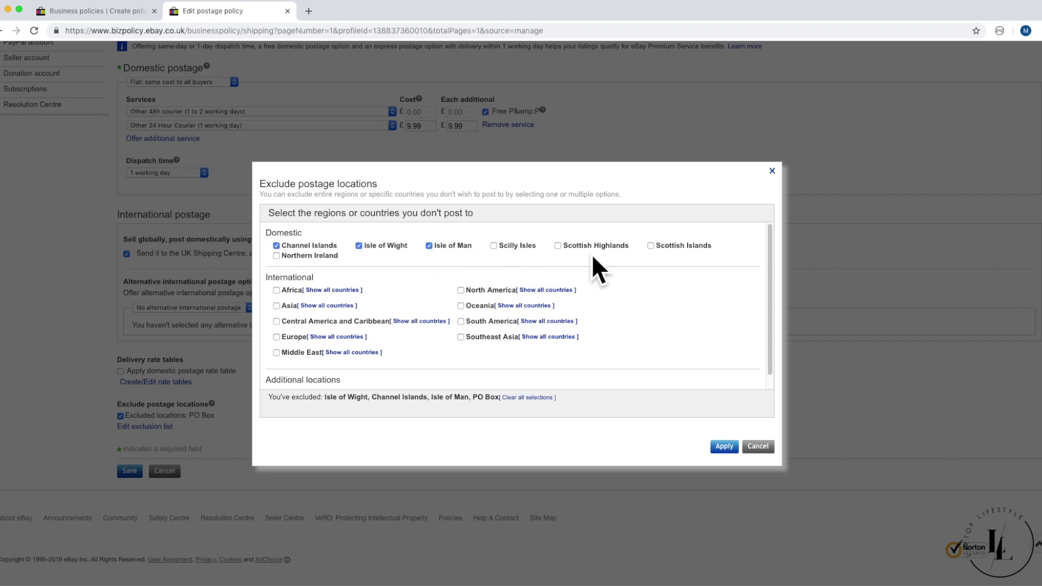
pyautogui.click(565, 250)
pyautogui.click(494, 245)
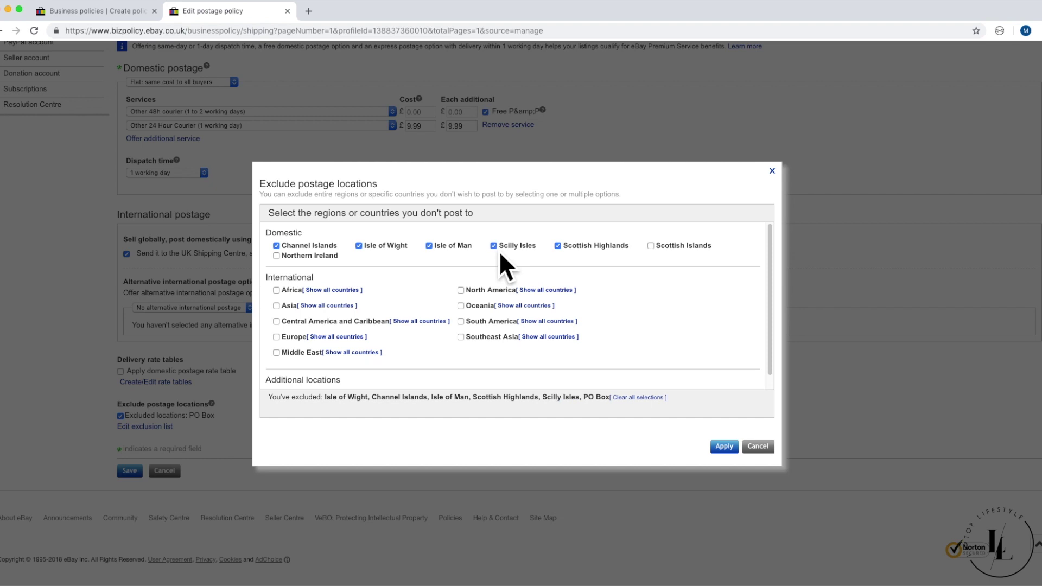
pyautogui.click(653, 248)
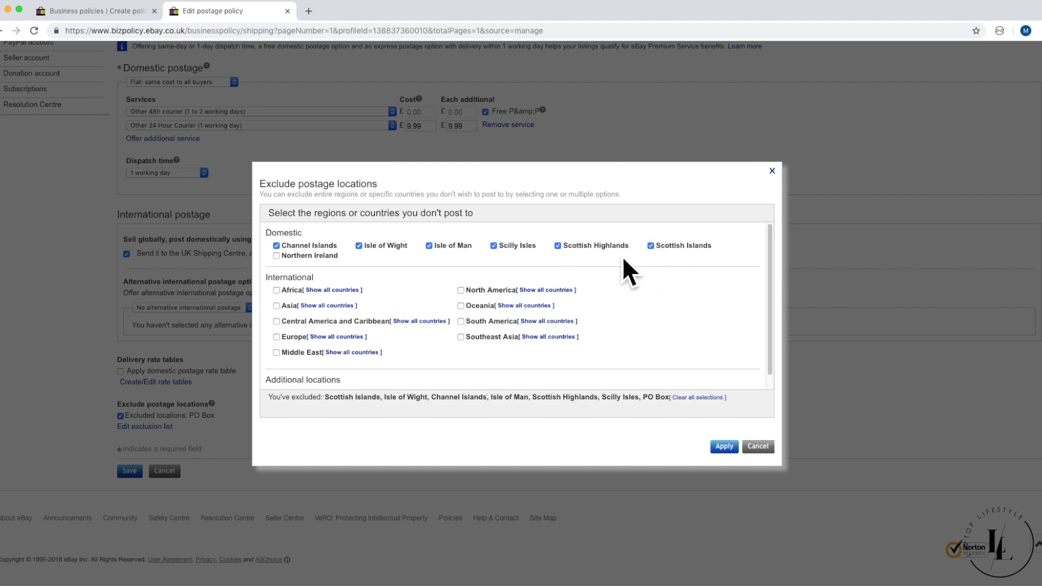
pyautogui.click(278, 256)
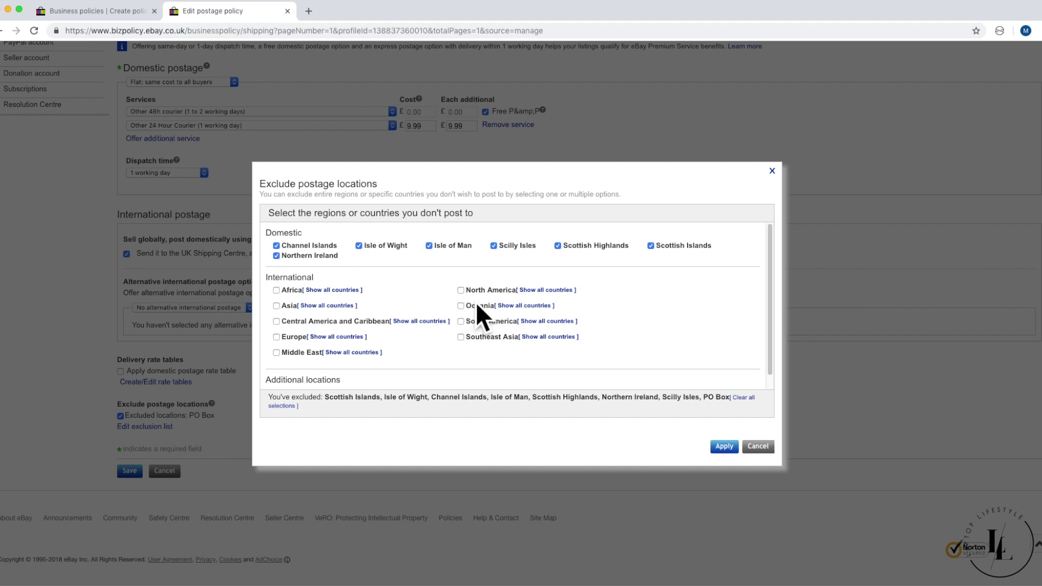
pyautogui.click(730, 449)
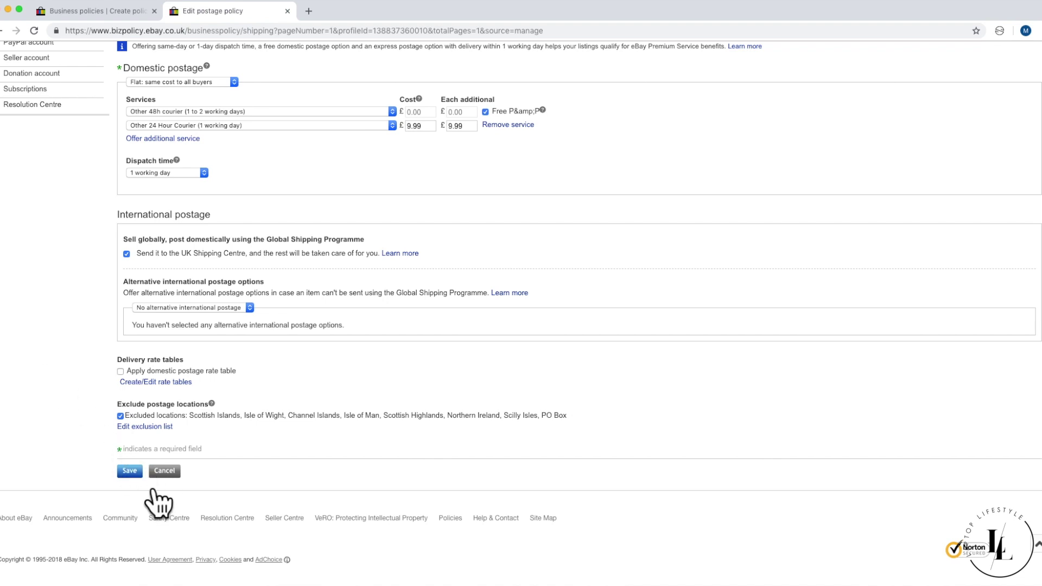
pyautogui.click(138, 474)
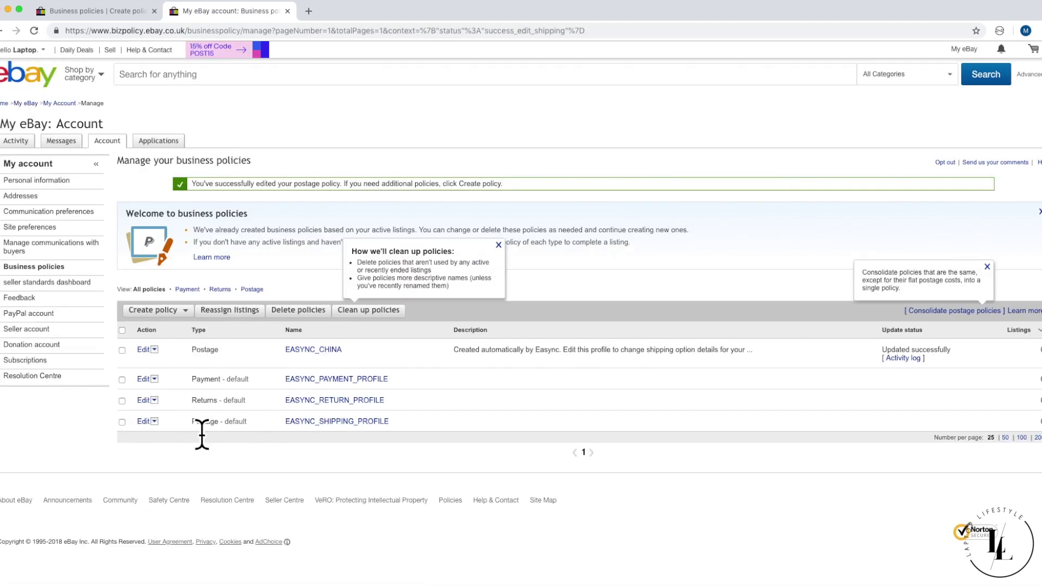
# Review the default postage policy row, then open the EASYNC_PAYMENT_PROFILE payment policy for editing.
pyautogui.moveTo(185, 425); pyautogui.dragTo(425, 428)
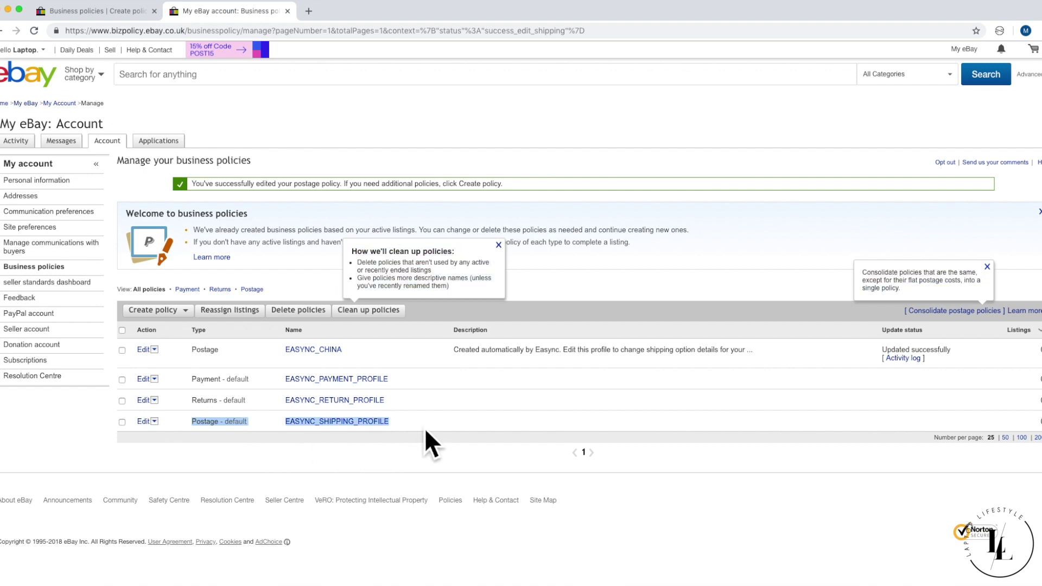
pyautogui.click(81, 450)
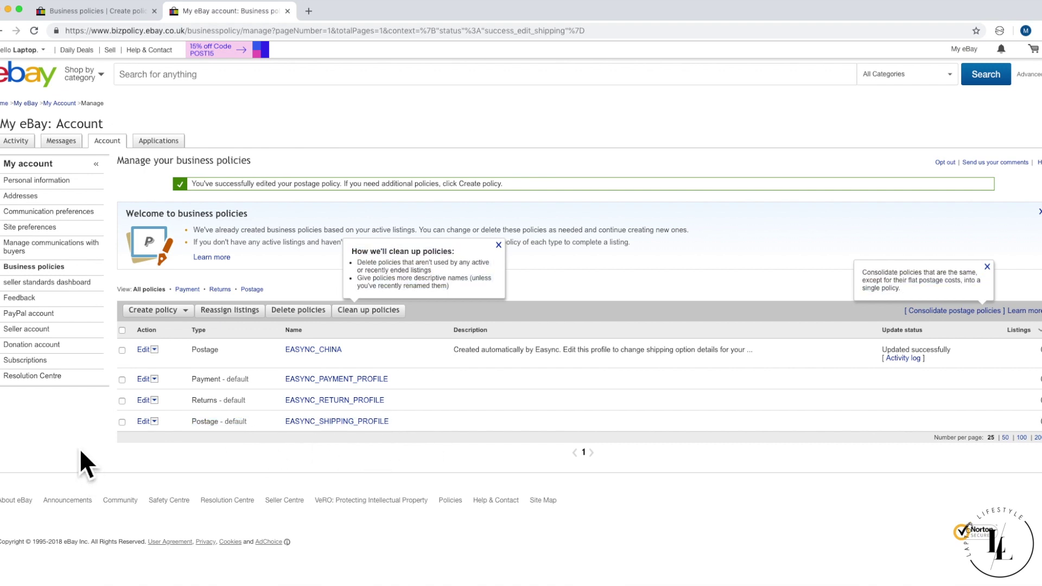
pyautogui.click(155, 422)
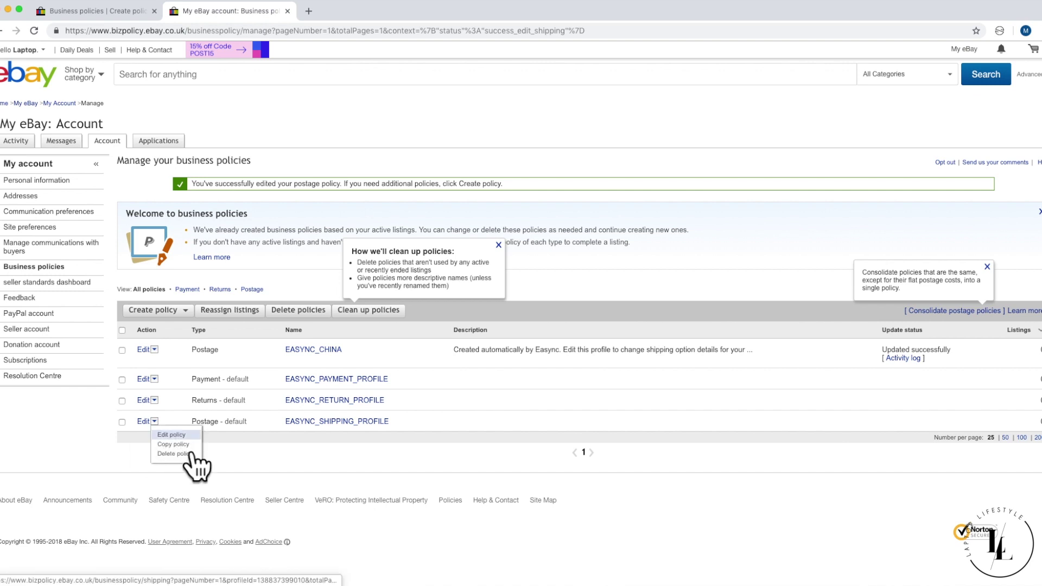
pyautogui.click(116, 445)
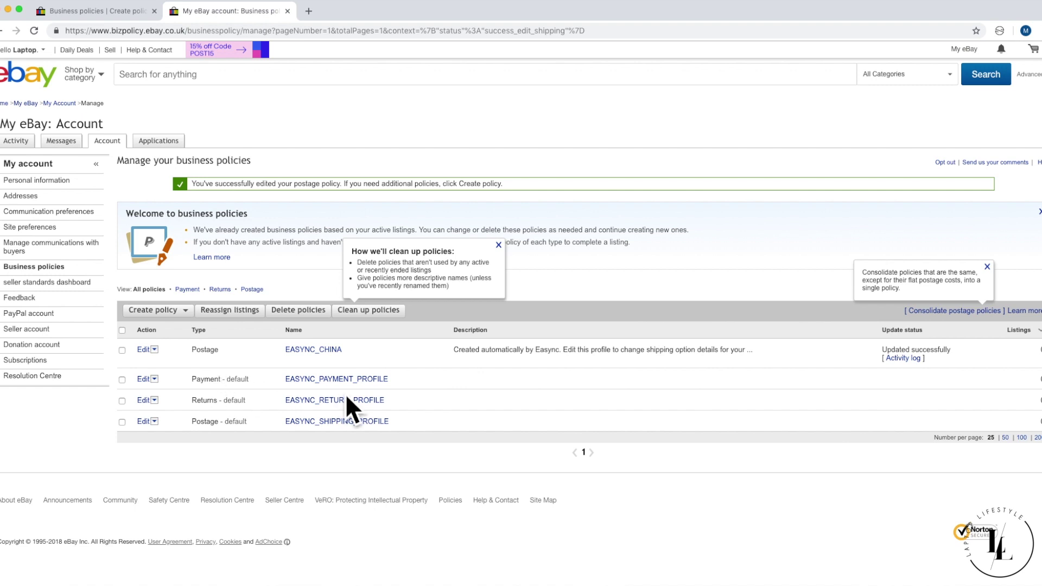
pyautogui.click(164, 388)
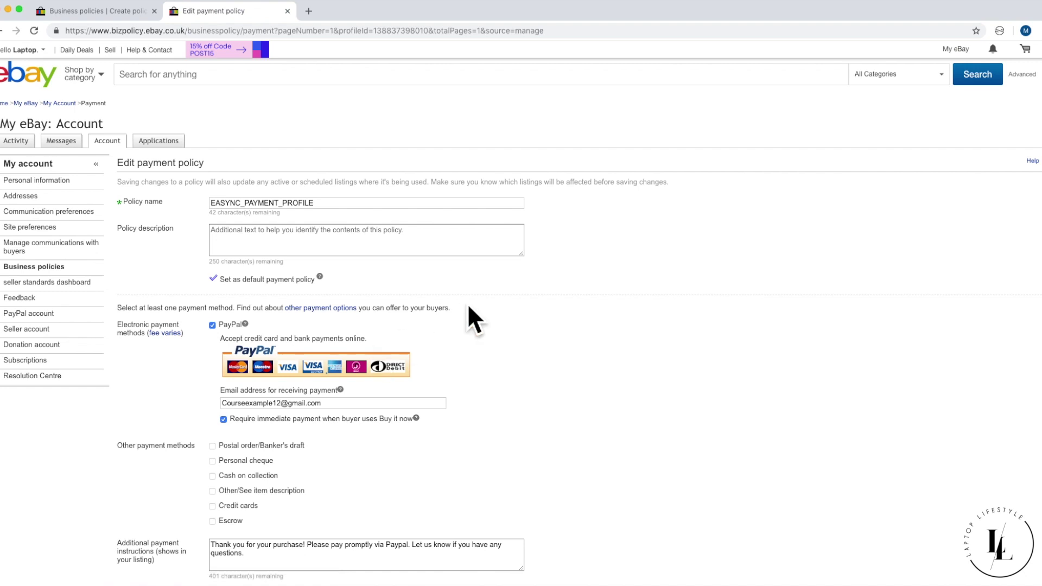
# Save EASYNC_PAYMENT_PROFILE with PayPal only and immediate payment required for Buy it now.
pyautogui.scroll(-5, 513, 296)
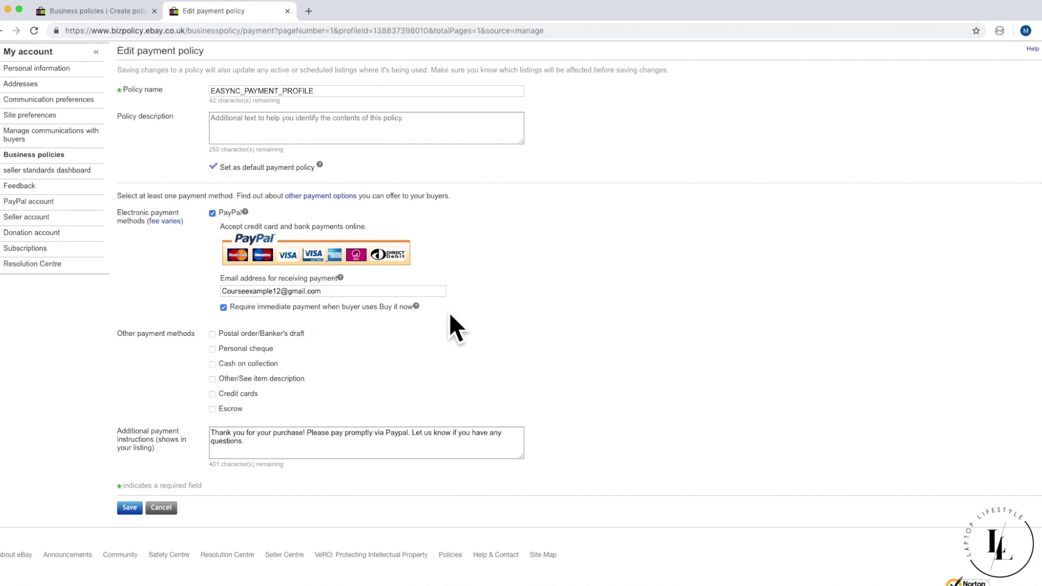
pyautogui.scroll(-1, 523, 296)
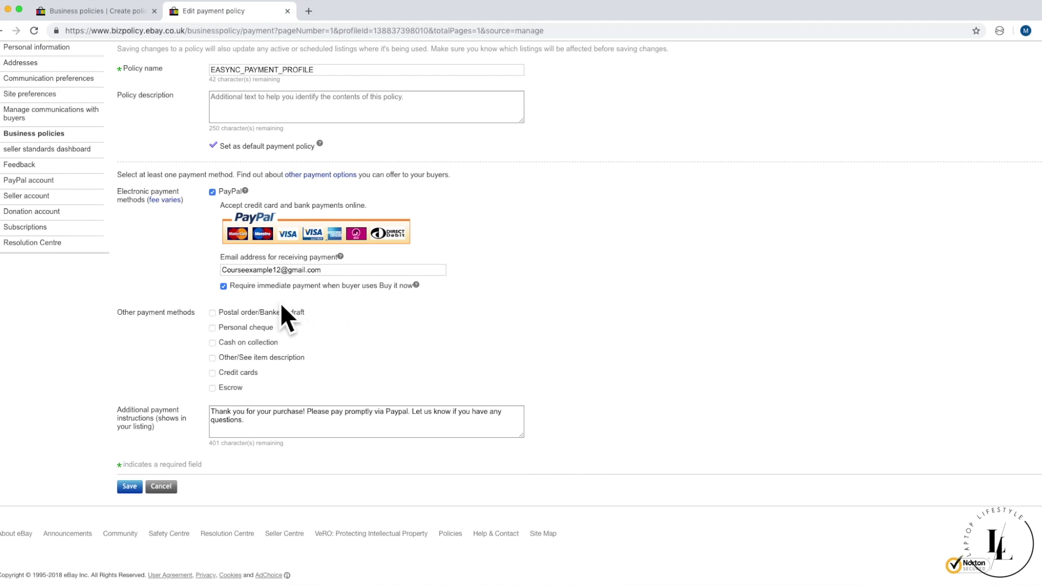
pyautogui.moveTo(236, 291); pyautogui.dragTo(453, 305)
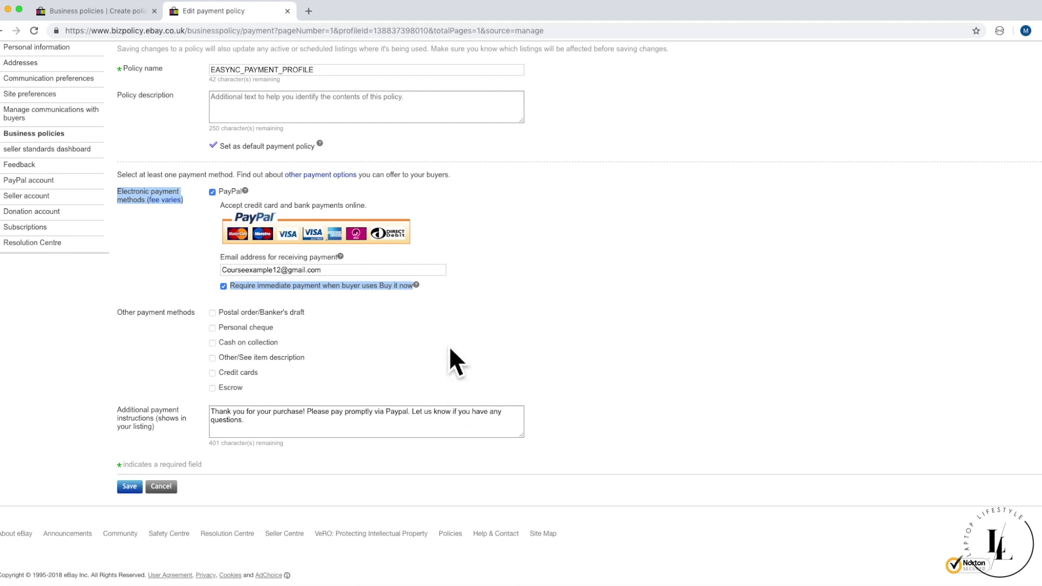
pyautogui.click(459, 311)
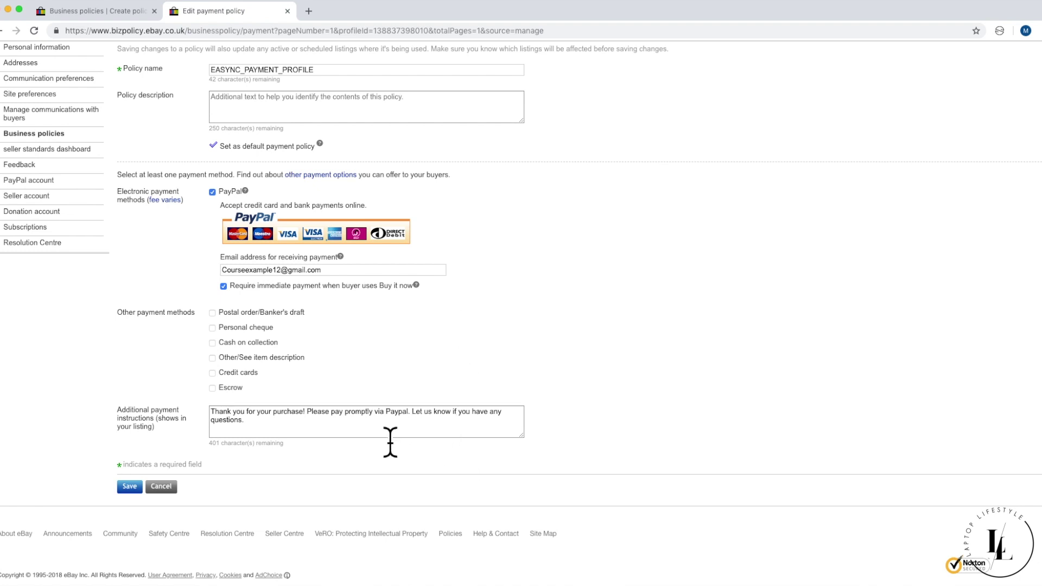
pyautogui.scroll(-1, 469, 363)
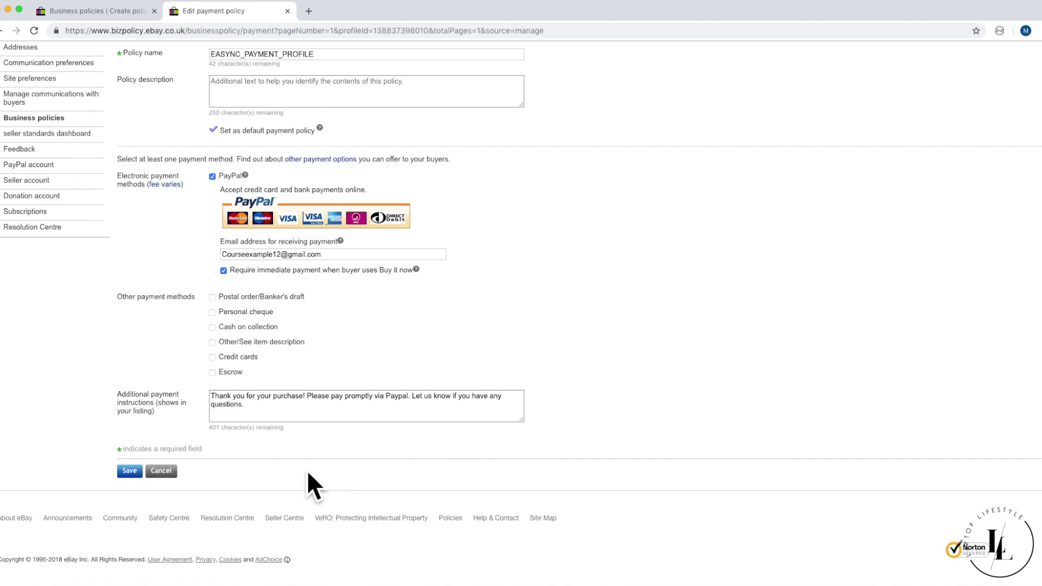
pyautogui.tripleClick(235, 402)
pyautogui.click(359, 362)
pyautogui.click(133, 475)
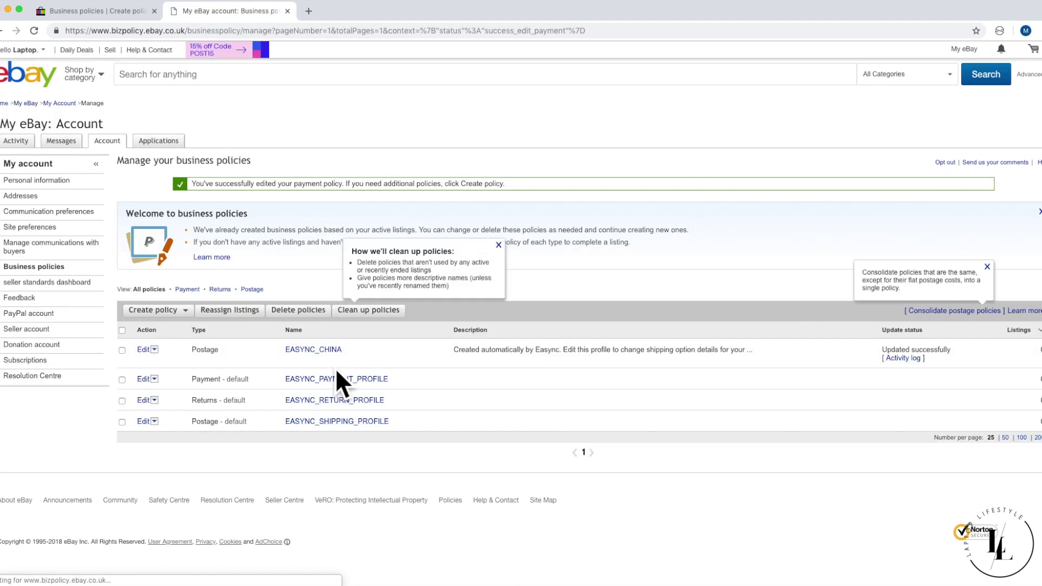
# Edit EASYNC_RETURN_PROFILE so the seller pays domestic return postage for free 30-day returns.
pyautogui.click(162, 414)
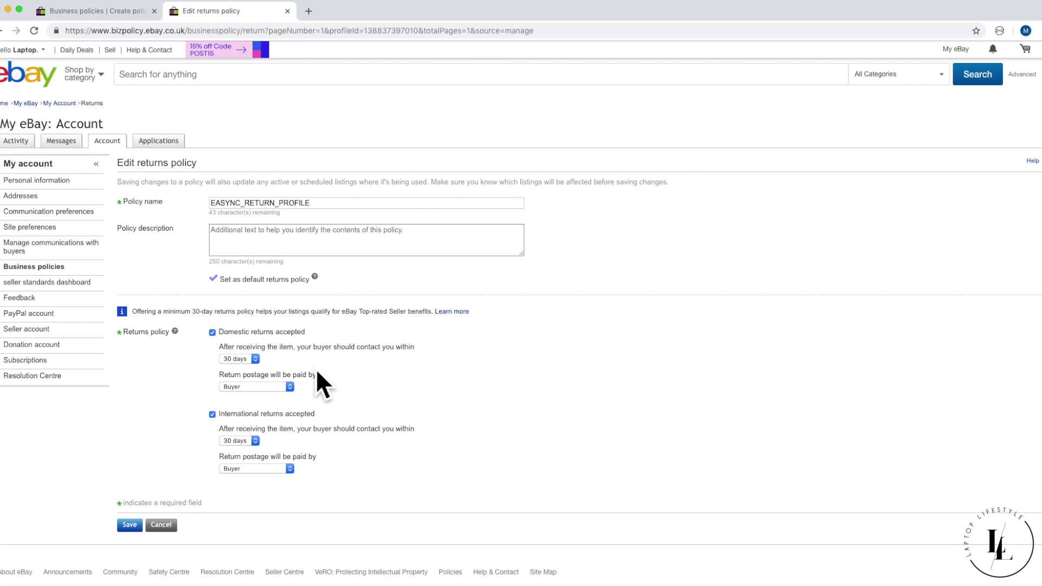
pyautogui.scroll(-2, 495, 380)
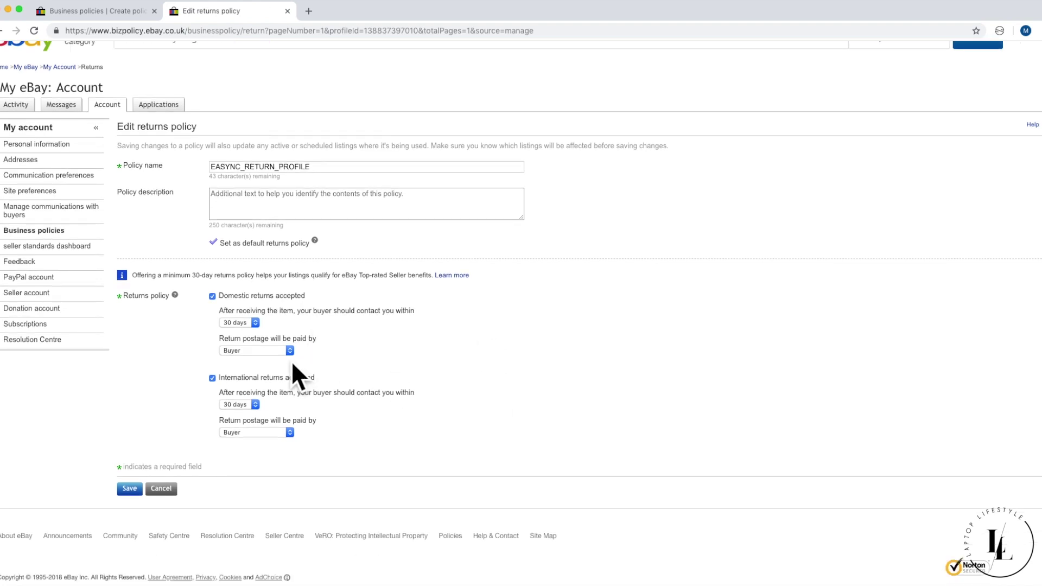
pyautogui.click(277, 354)
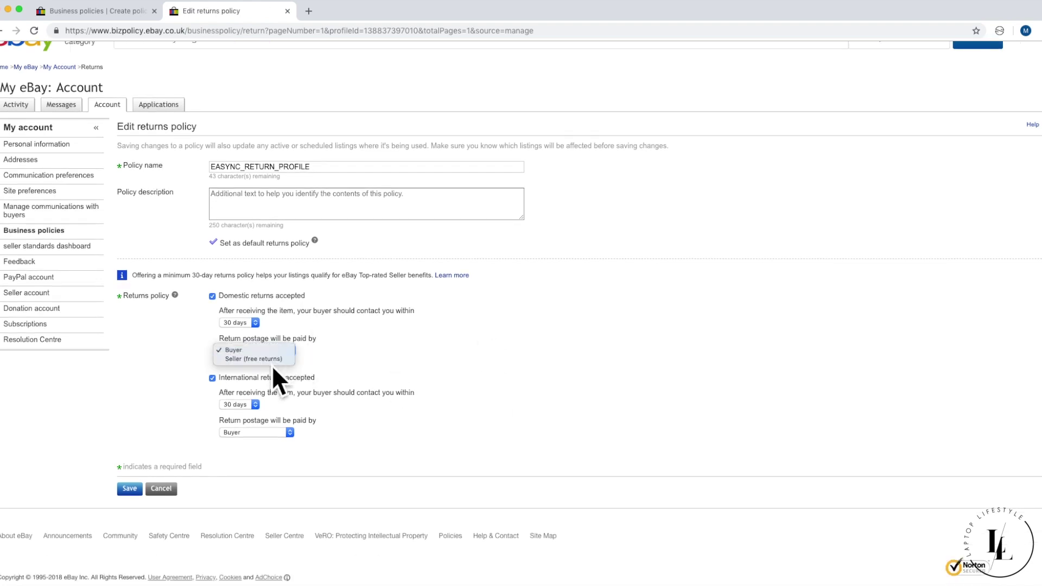
pyautogui.click(272, 361)
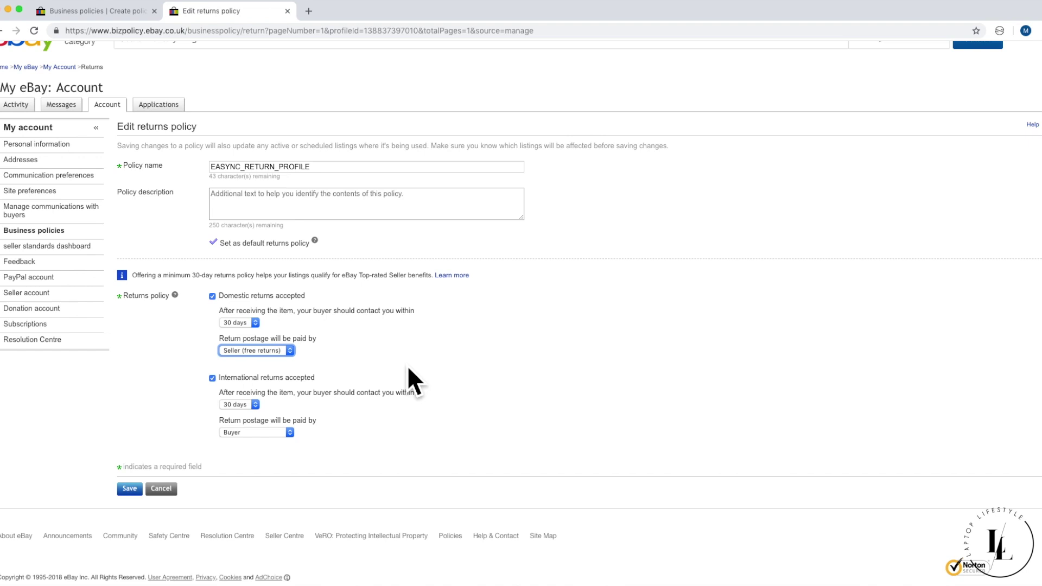
pyautogui.click(407, 366)
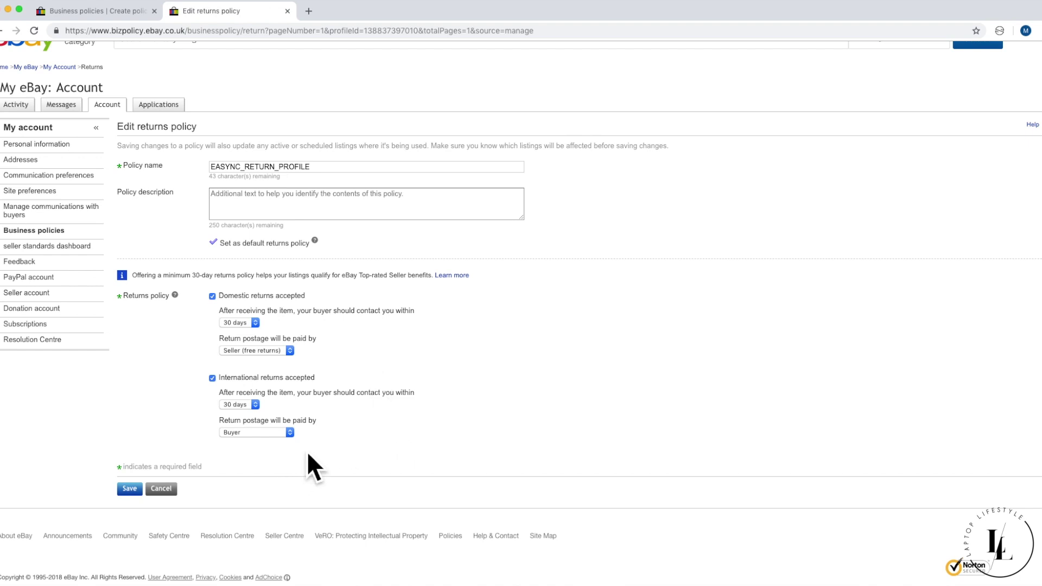
# Make international return postage seller-paid, keep the 30-day international window, and save the returns policy.
pyautogui.scroll(-1, 319, 447)
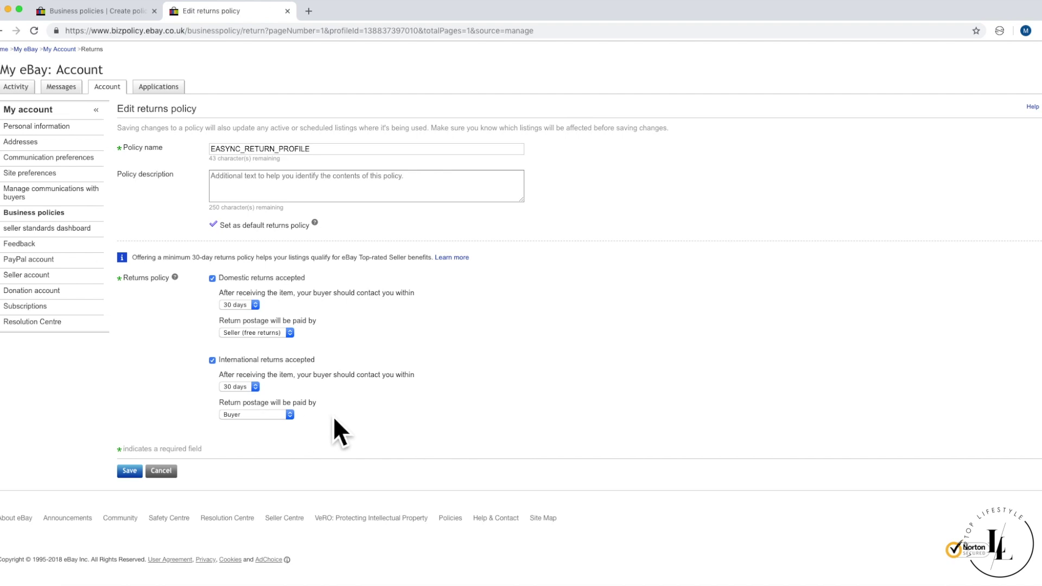
pyautogui.click(263, 415)
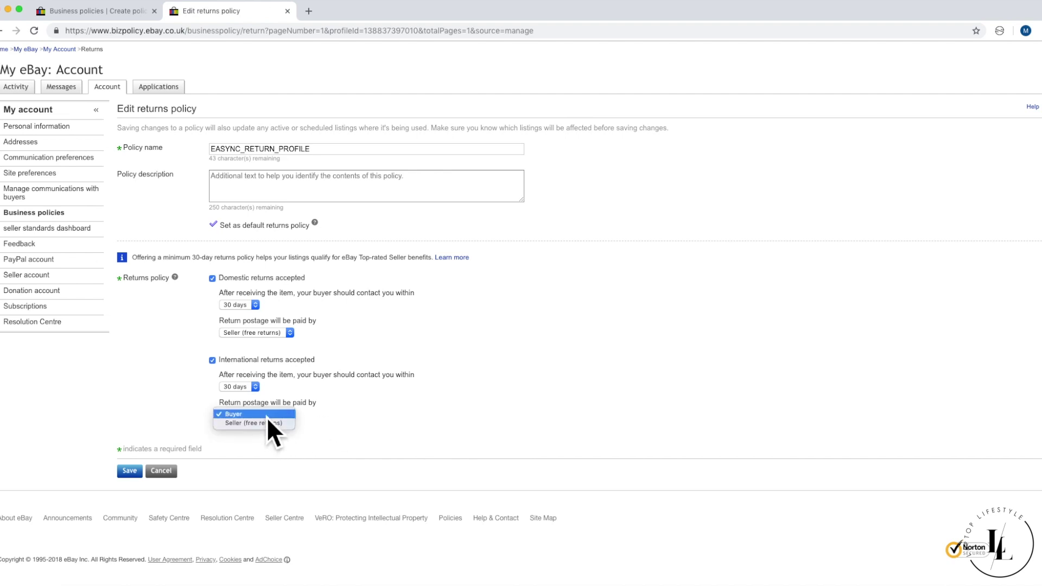
pyautogui.click(255, 424)
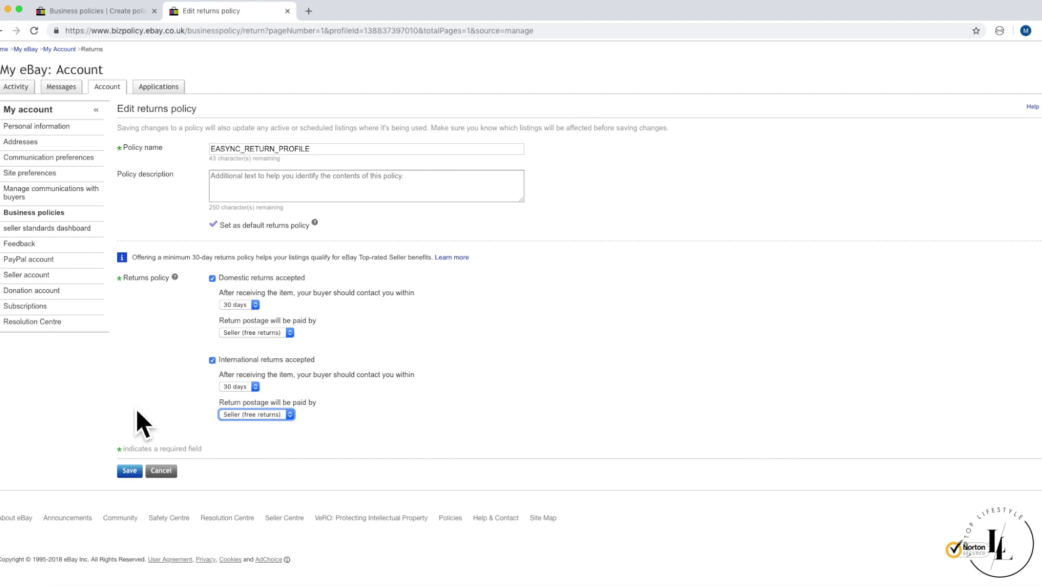
pyautogui.click(246, 389)
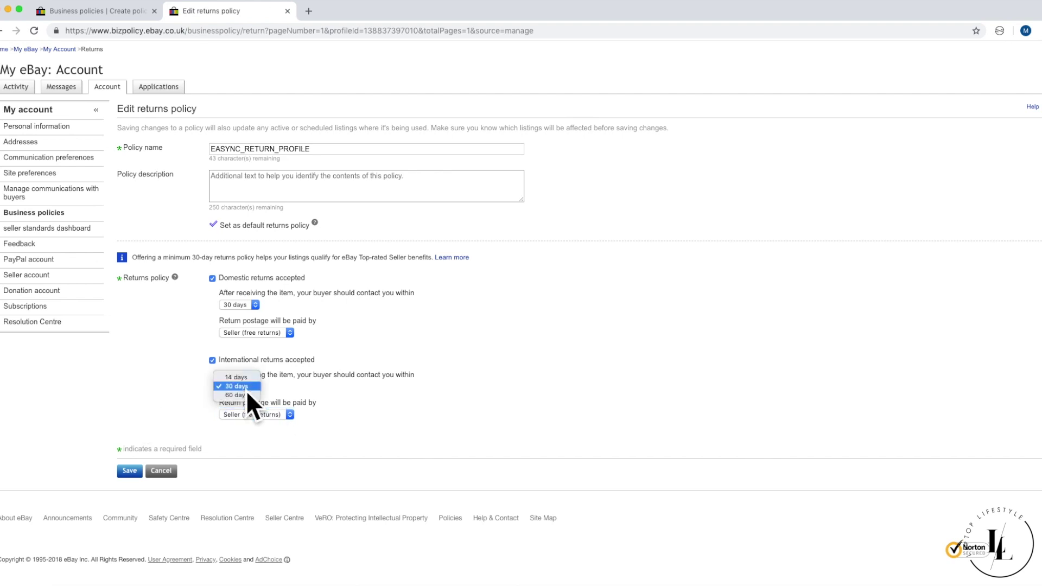
pyautogui.click(260, 399)
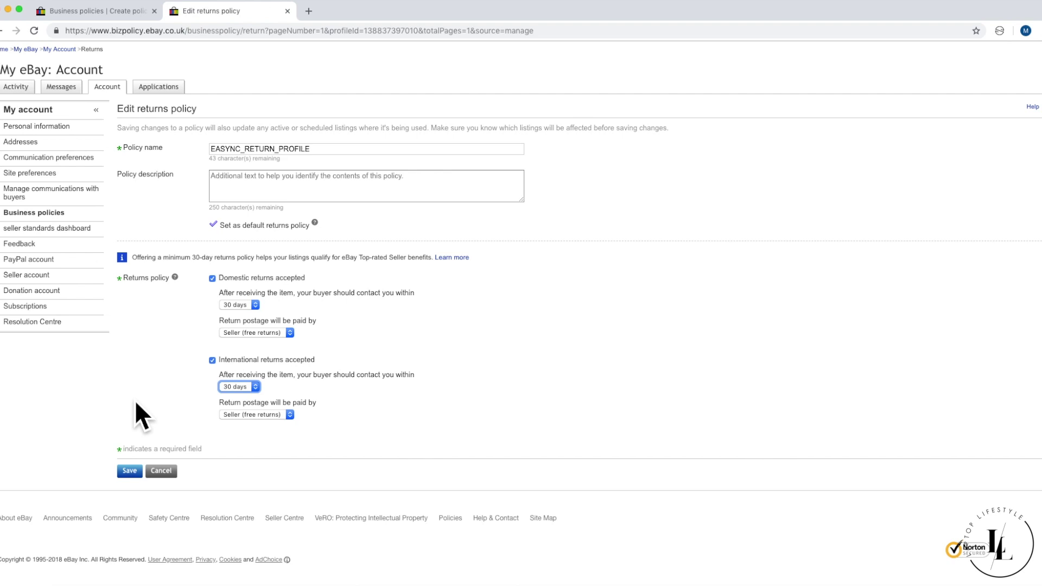
pyautogui.click(131, 471)
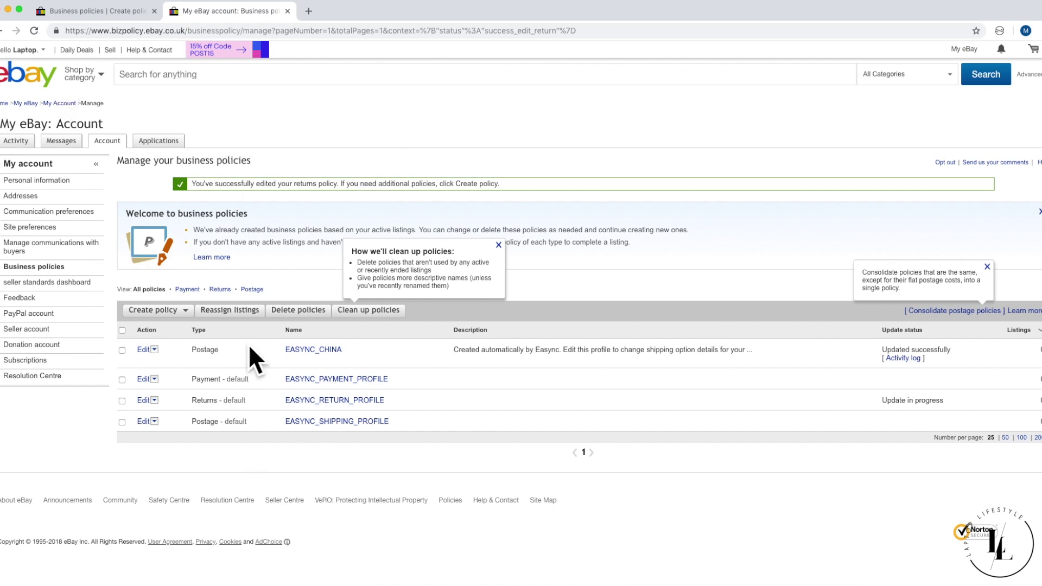
# Go to Account settings from the header greeting menu to view the account summary.
pyautogui.moveTo(24, 49)
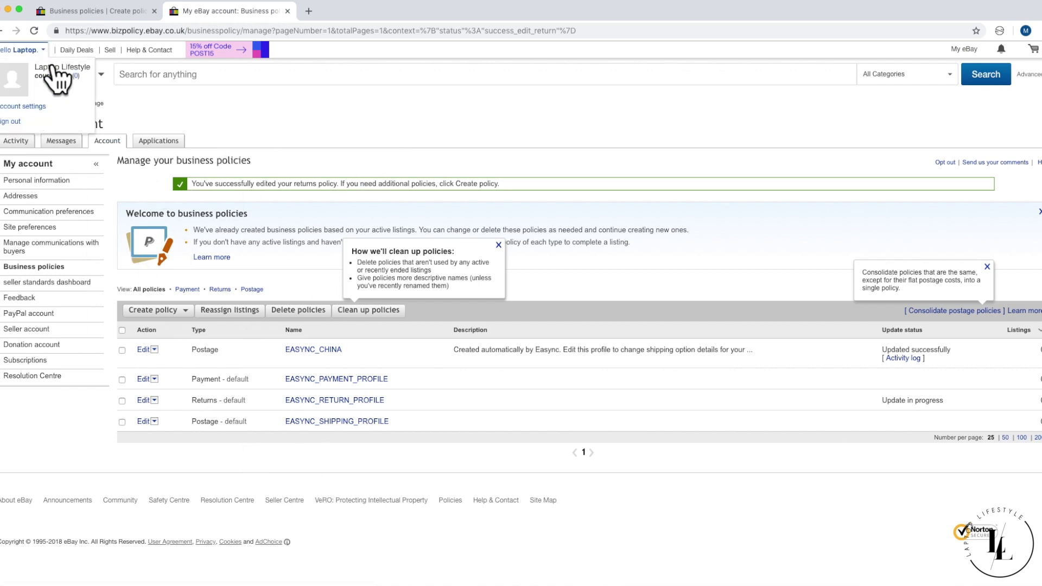
pyautogui.click(37, 106)
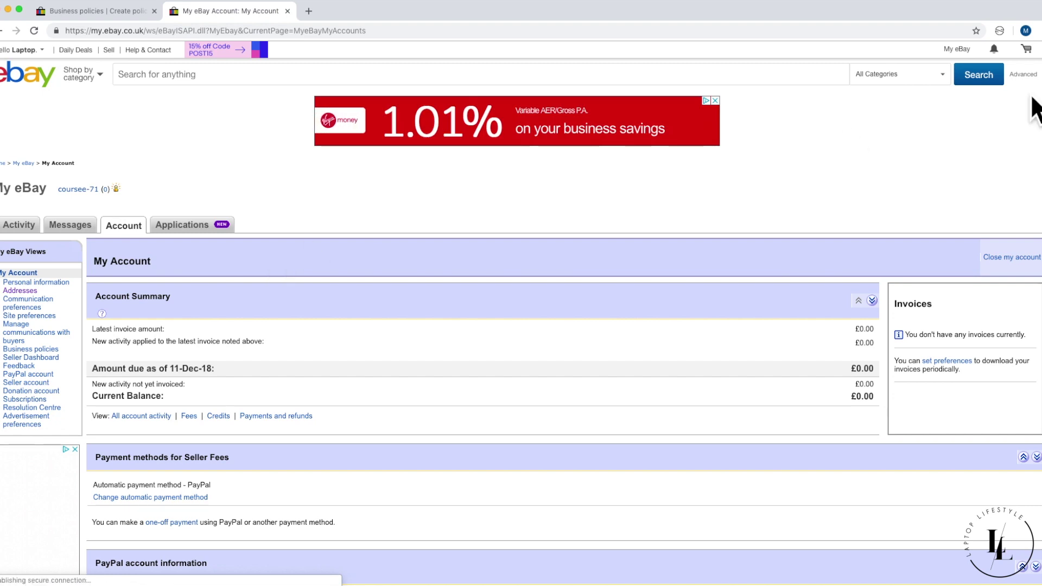
# Return to Business policies from the My eBay sidebar and browse the Create policy options.
pyautogui.click(61, 355)
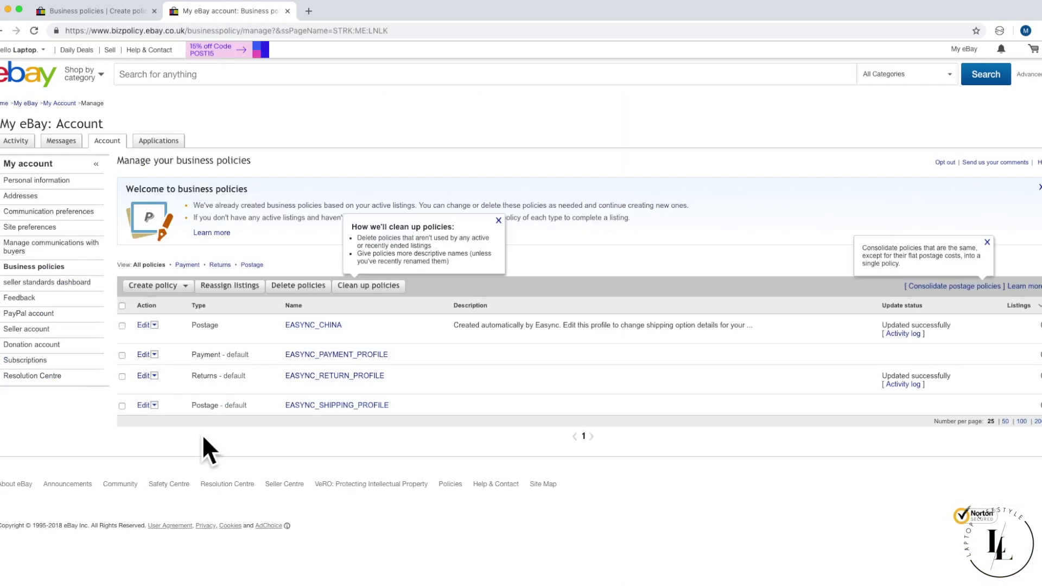
pyautogui.click(206, 297)
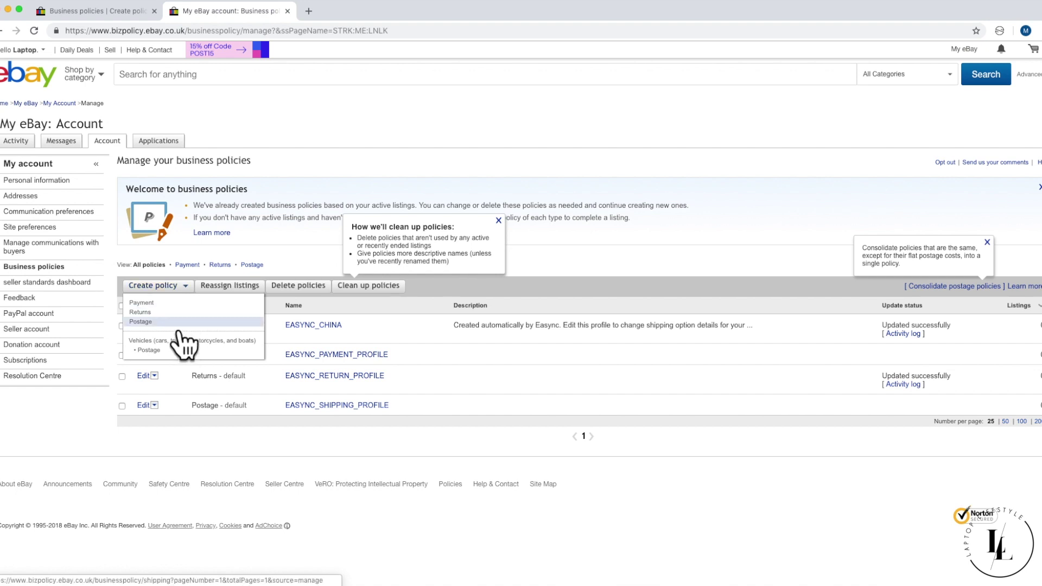
pyautogui.click(104, 430)
pyautogui.click(187, 286)
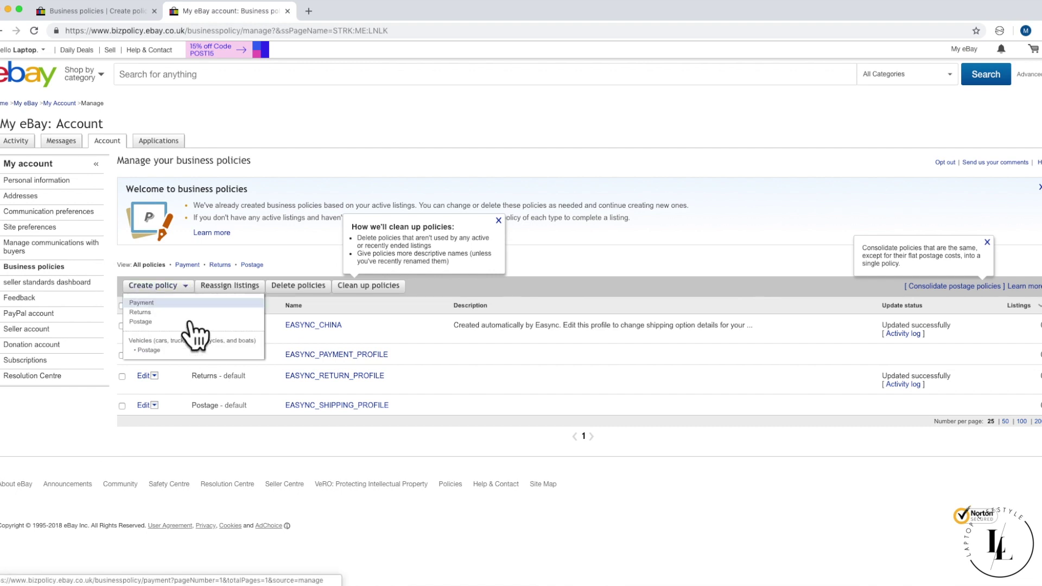